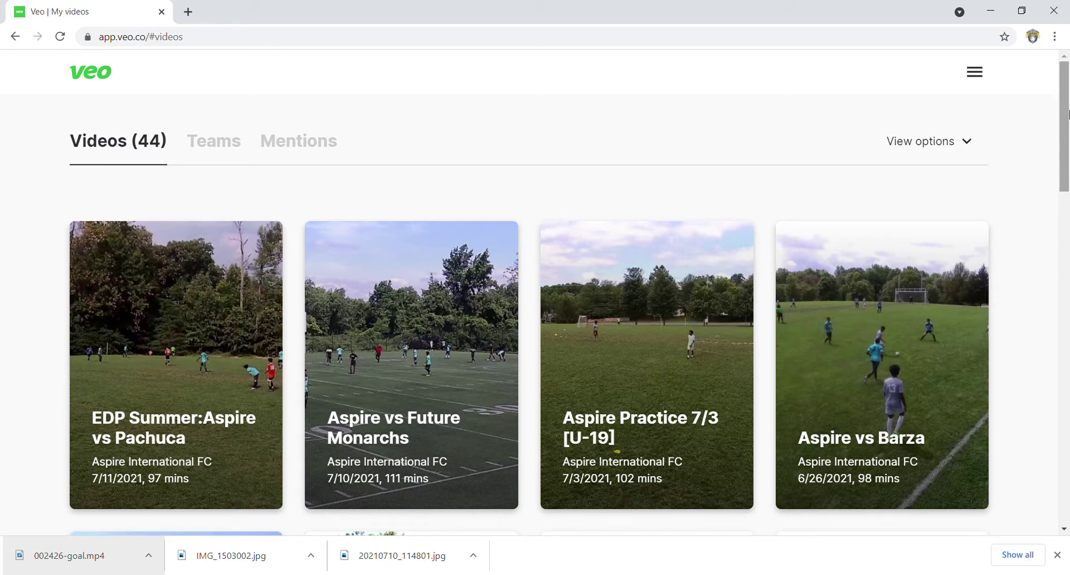
Step: Scroll the match list and open the EDP Summer:Aspire vs Pachuca match page
drag(1067, 114, 1061, 447)
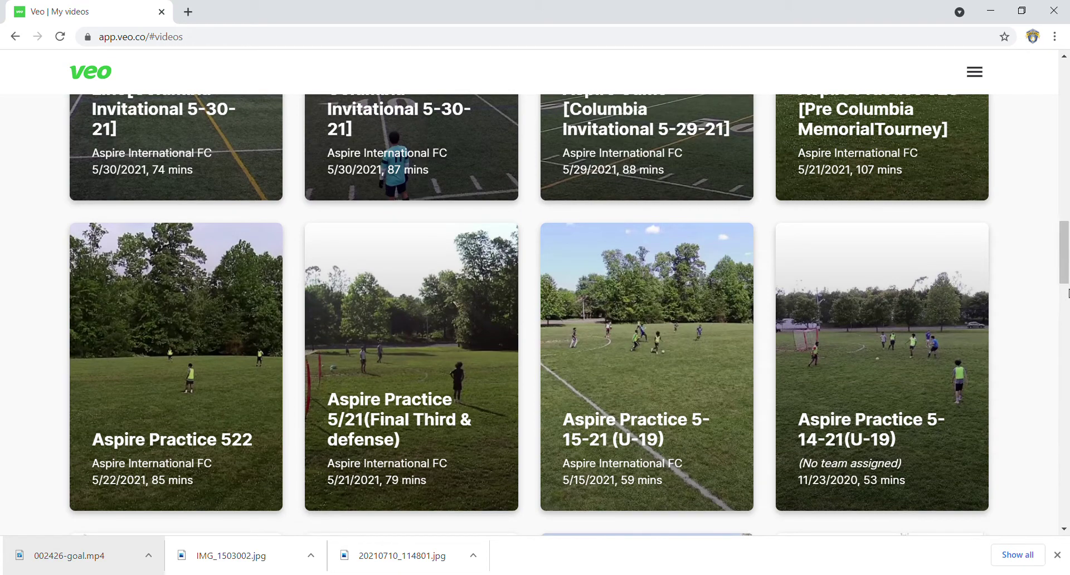
drag(1067, 292, 1066, 119)
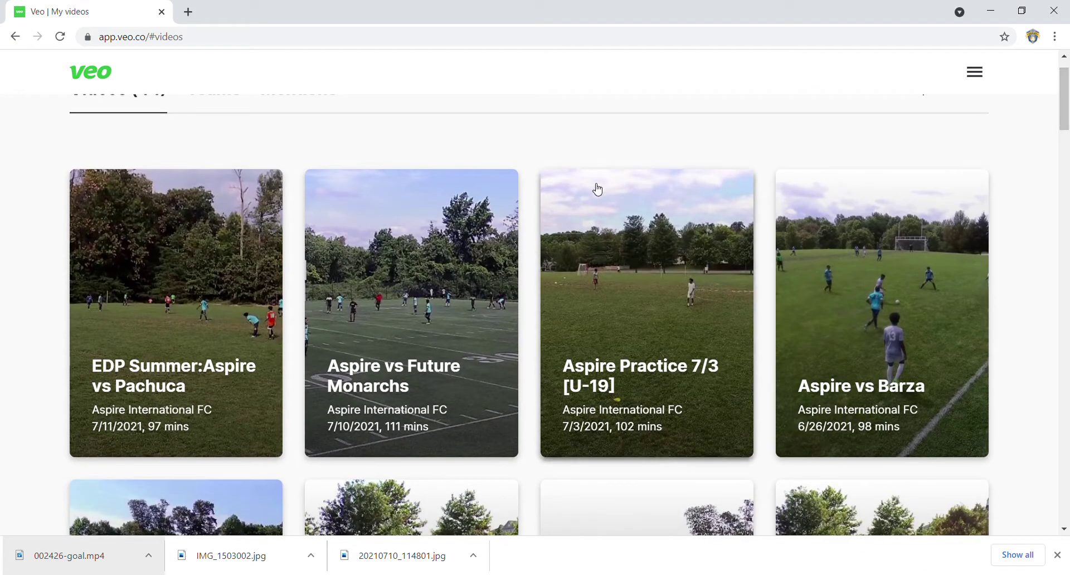
click(249, 327)
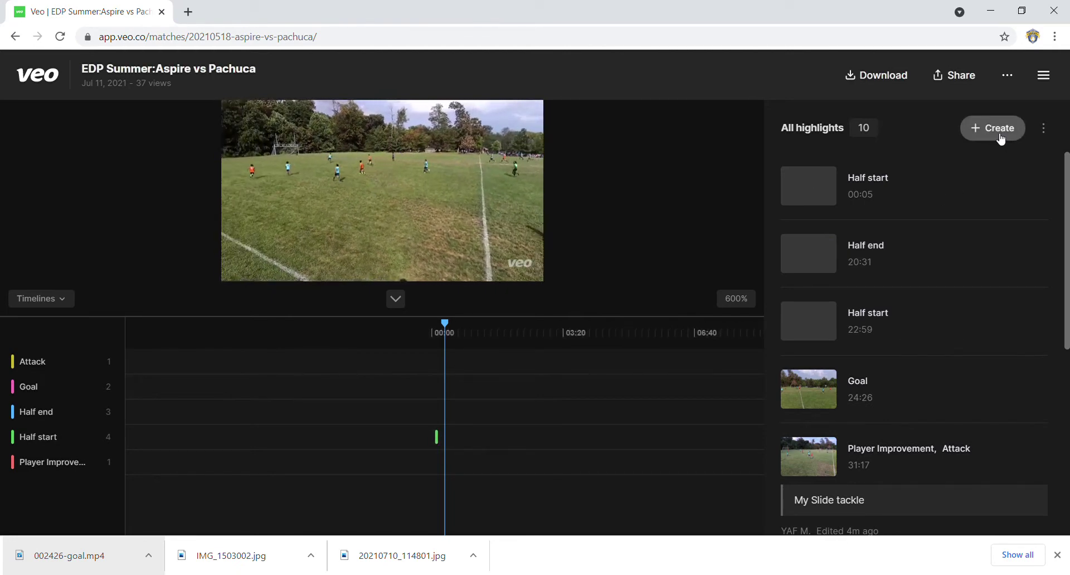
Step: Create a new highlight tagged Attack, with a default clip from 00:20 to 00:50
click(1001, 138)
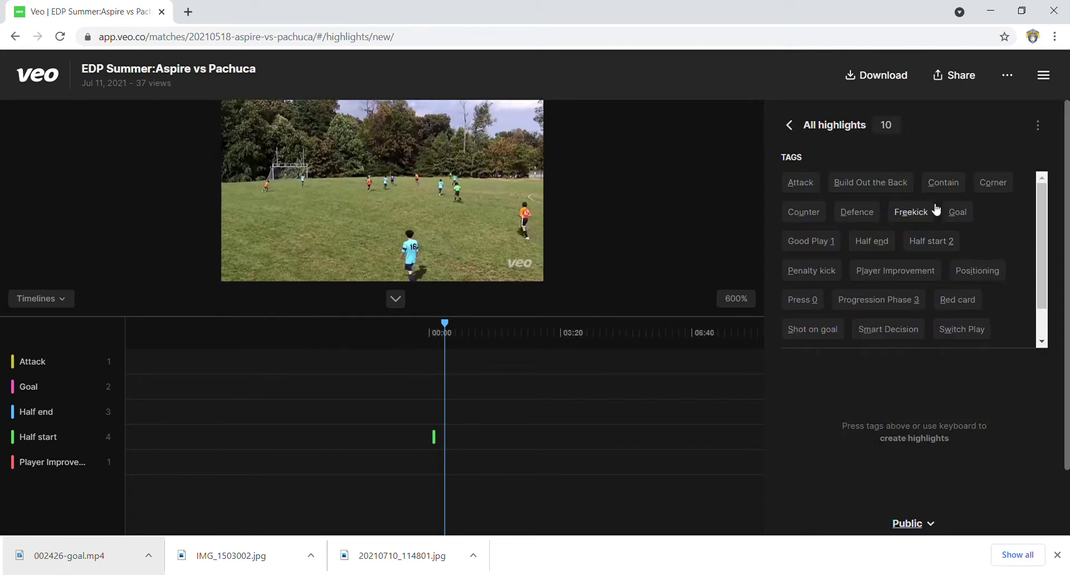
scroll(1046, 253, down, 2)
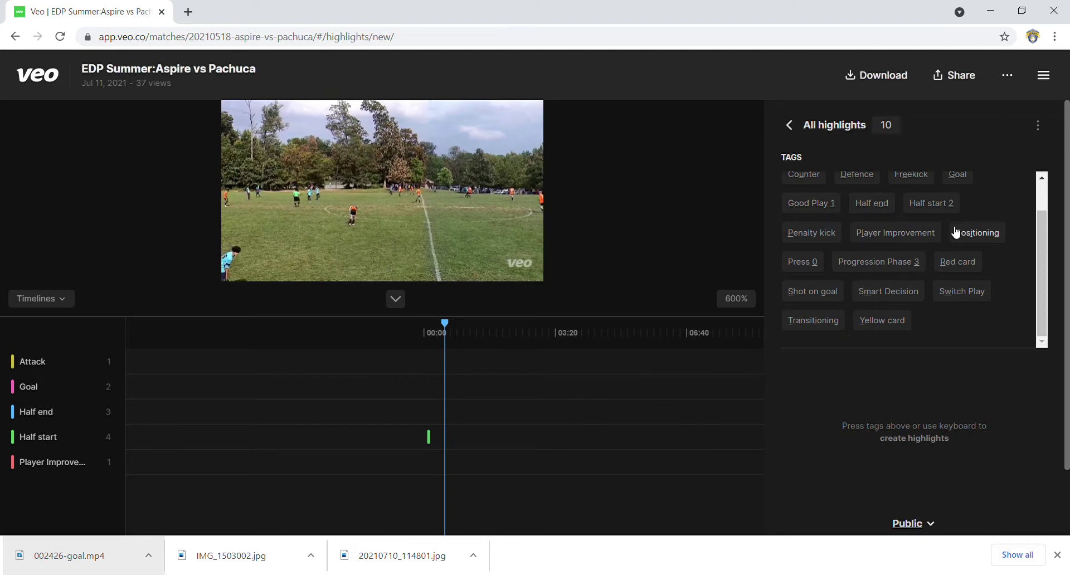
drag(1040, 256, 1038, 222)
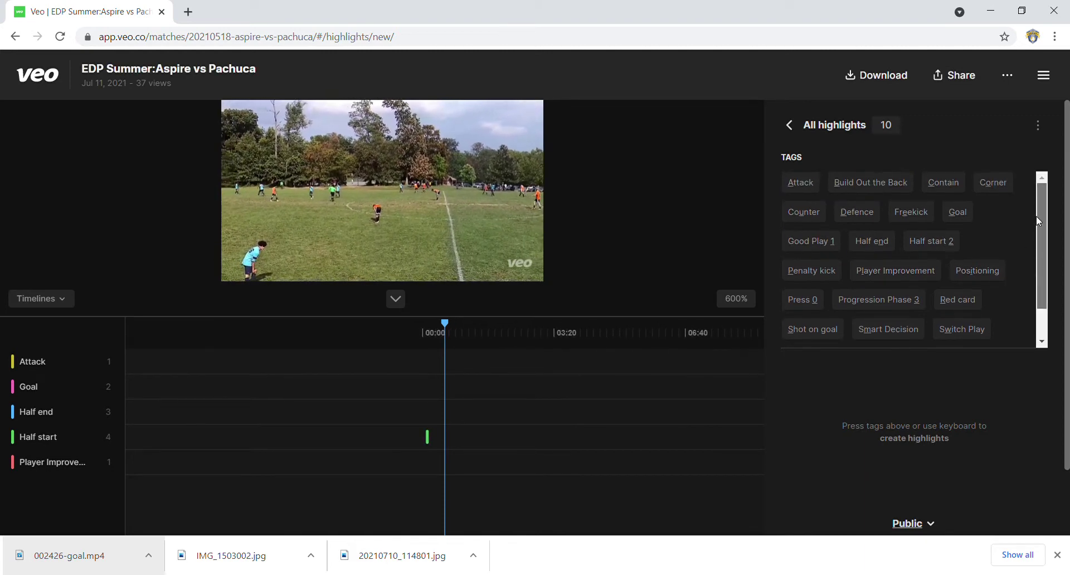
click(803, 184)
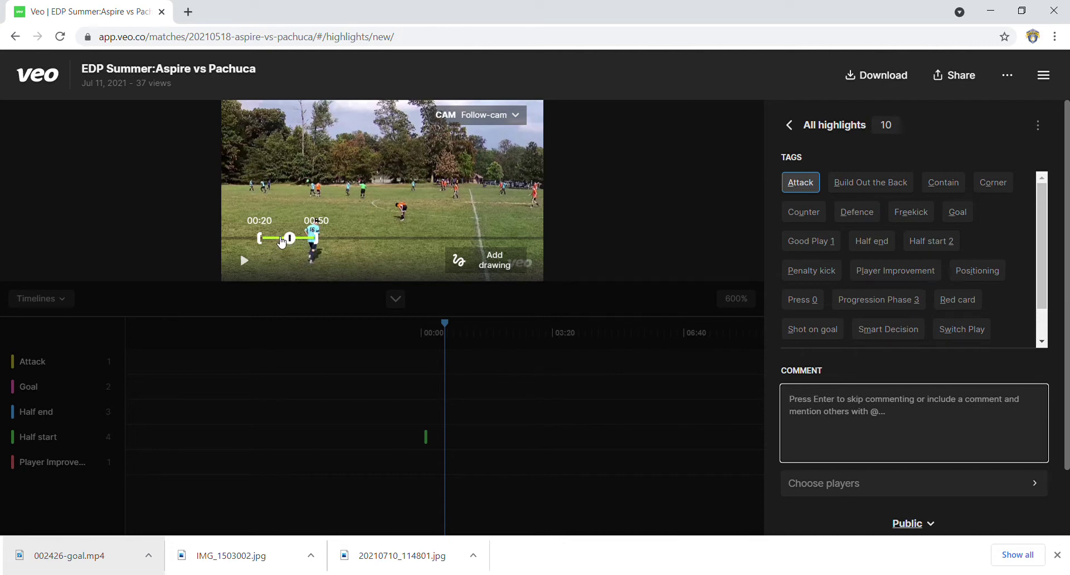
Step: Preview the Attack clip and shorten its end (00:45, 00:43) until it spans 00:17–00:39
click(293, 242)
drag(279, 245, 266, 244)
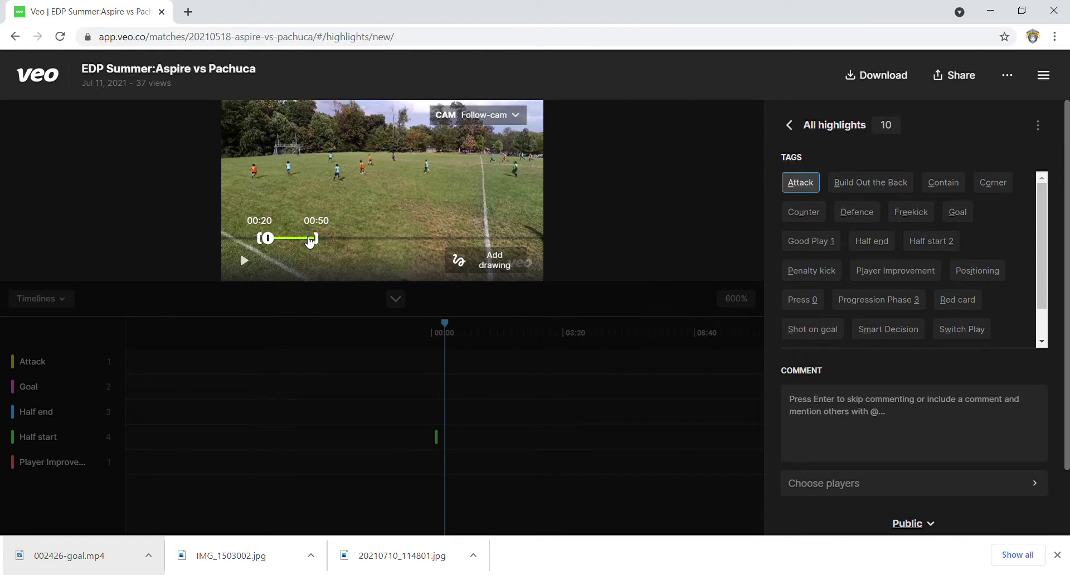
click(245, 262)
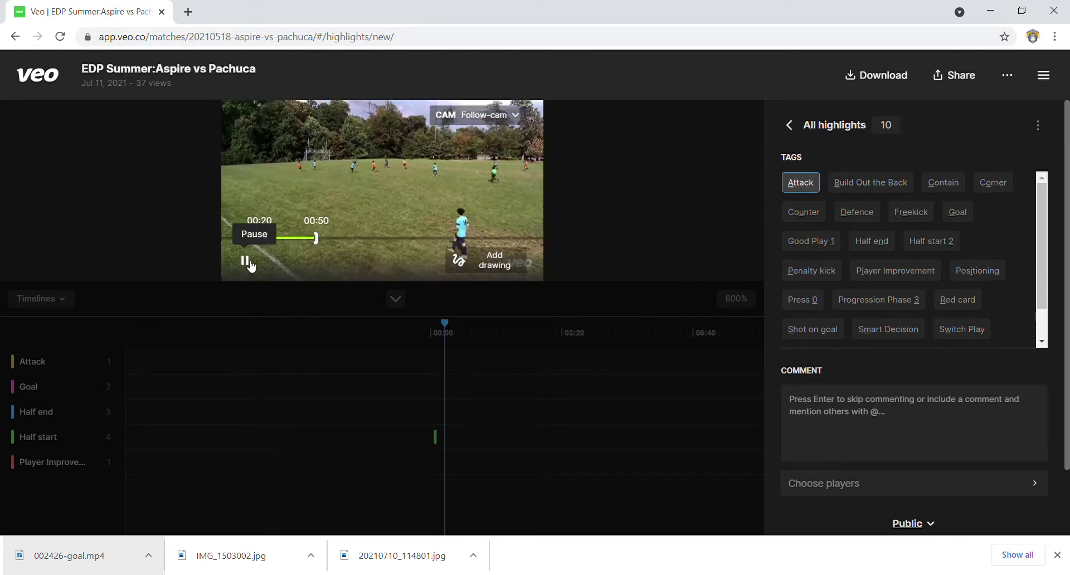
click(246, 261)
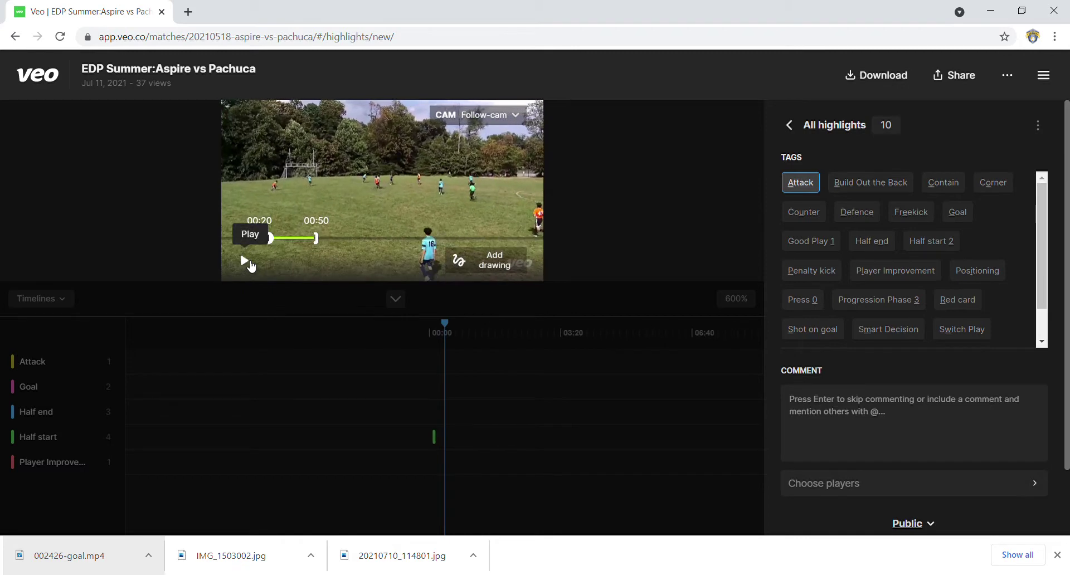
drag(316, 238, 273, 243)
click(298, 239)
click(246, 262)
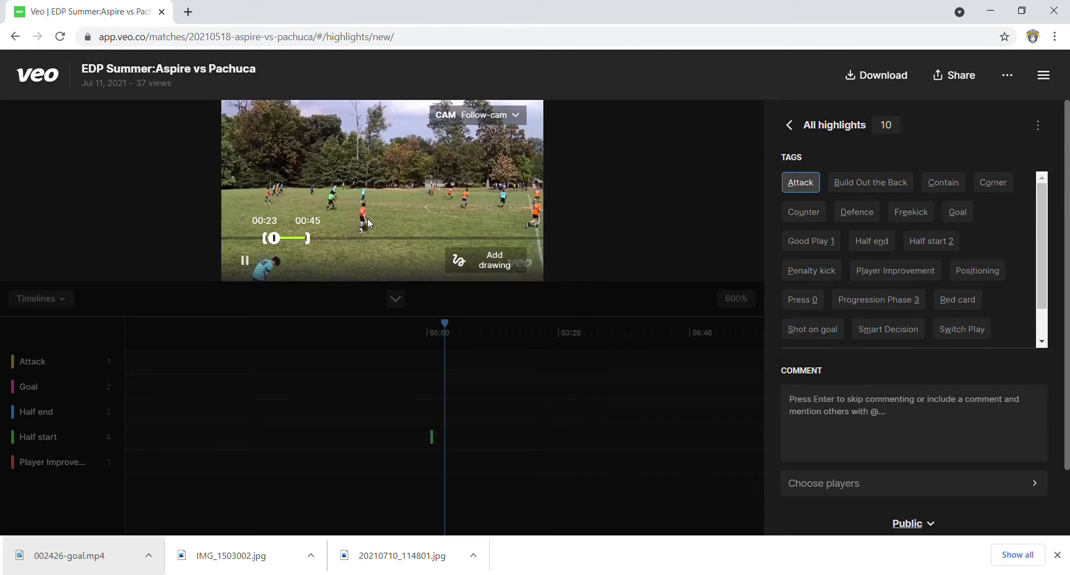
click(310, 239)
drag(309, 239, 254, 245)
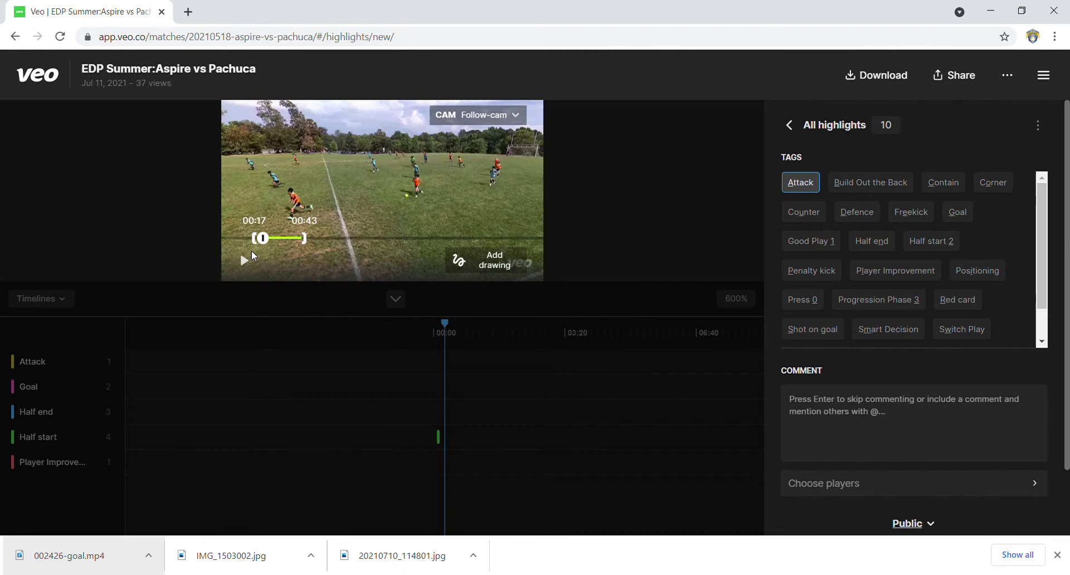
click(249, 262)
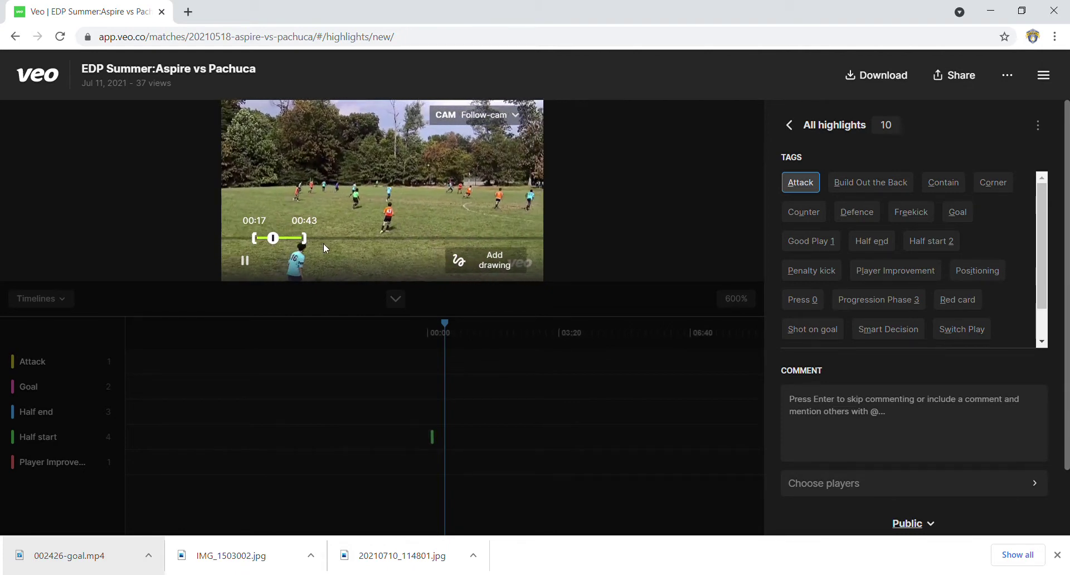
click(307, 240)
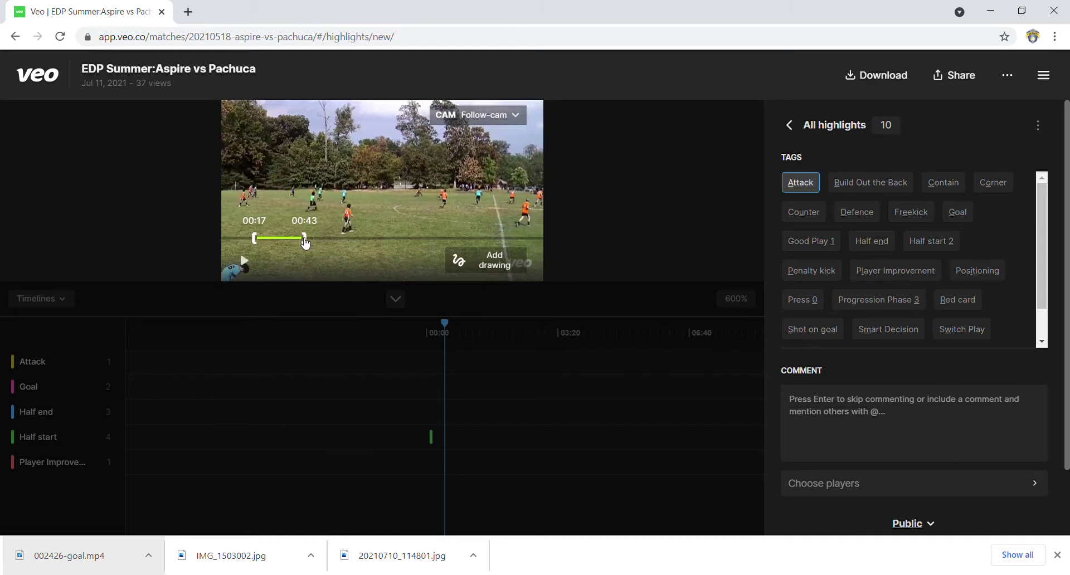
drag(306, 243, 291, 240)
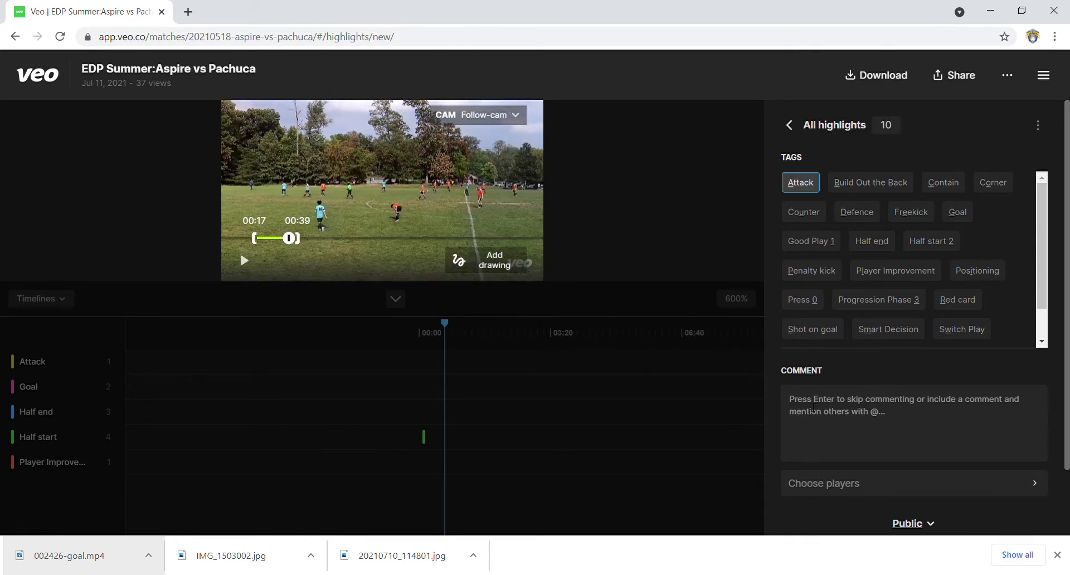
Step: Enter 'Made a clearance' in the new highlight's Comment box
click(960, 413)
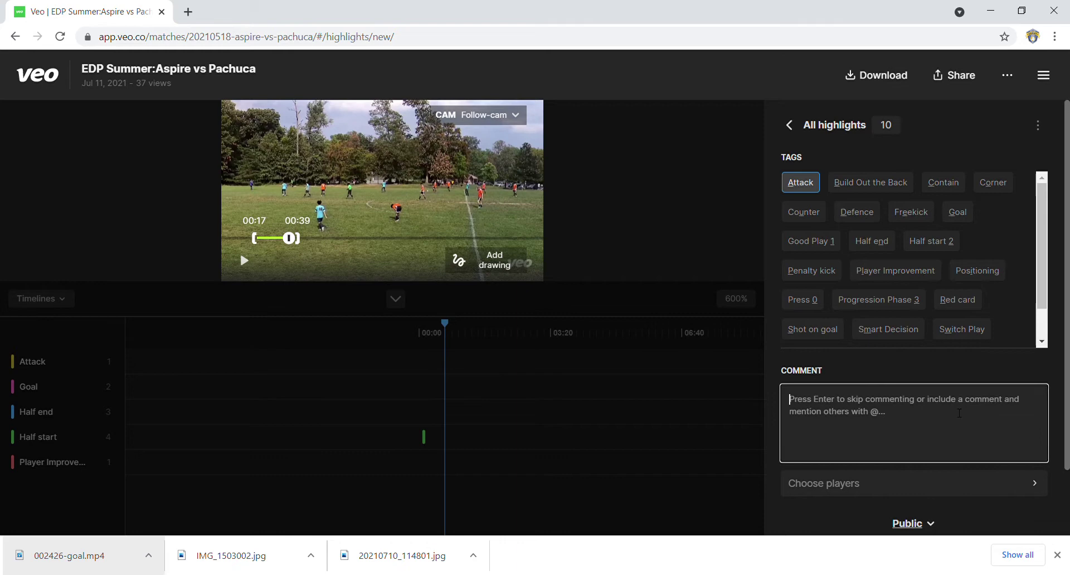
text(Made a clearance)
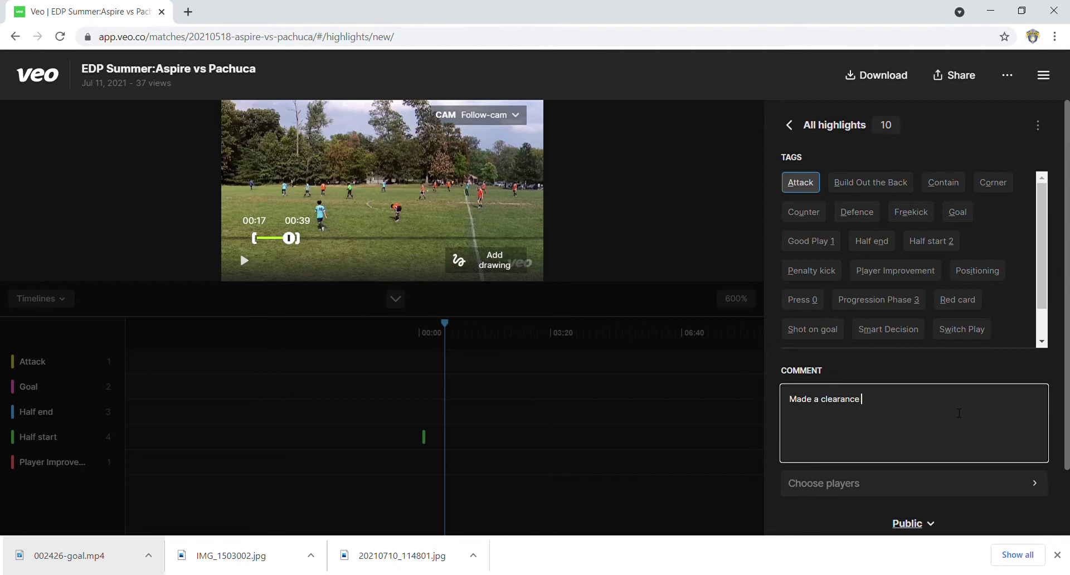
scroll(1025, 328, down, 2)
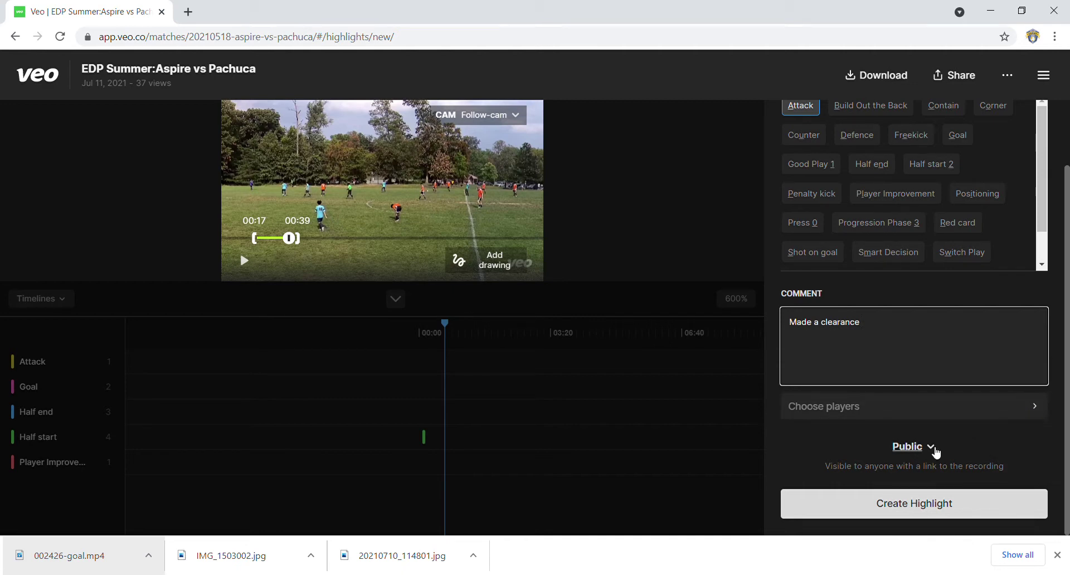
Step: Switch the highlight's visibility from Public to Only me
click(936, 452)
click(935, 451)
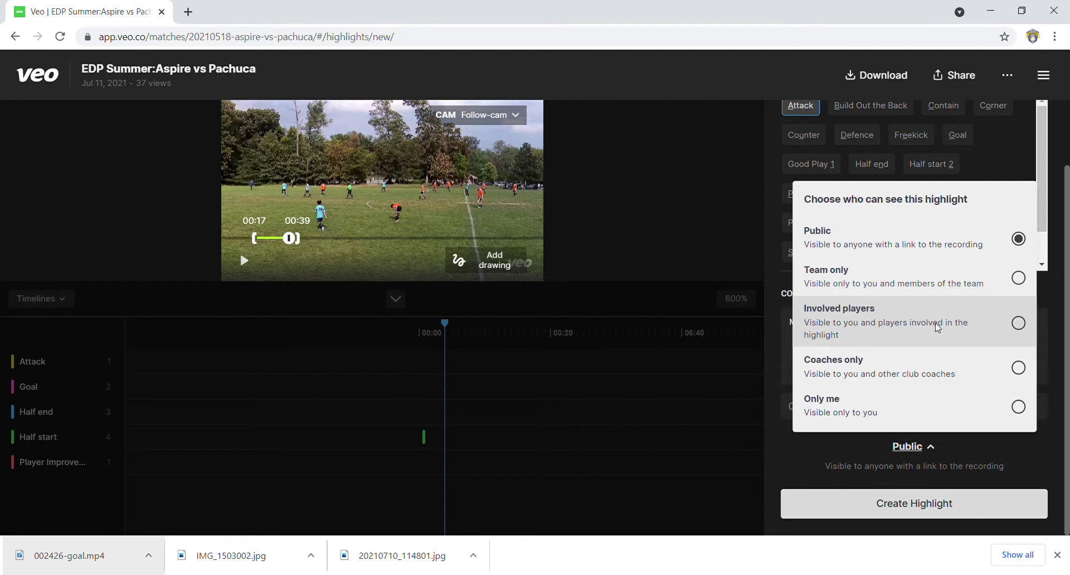
click(930, 411)
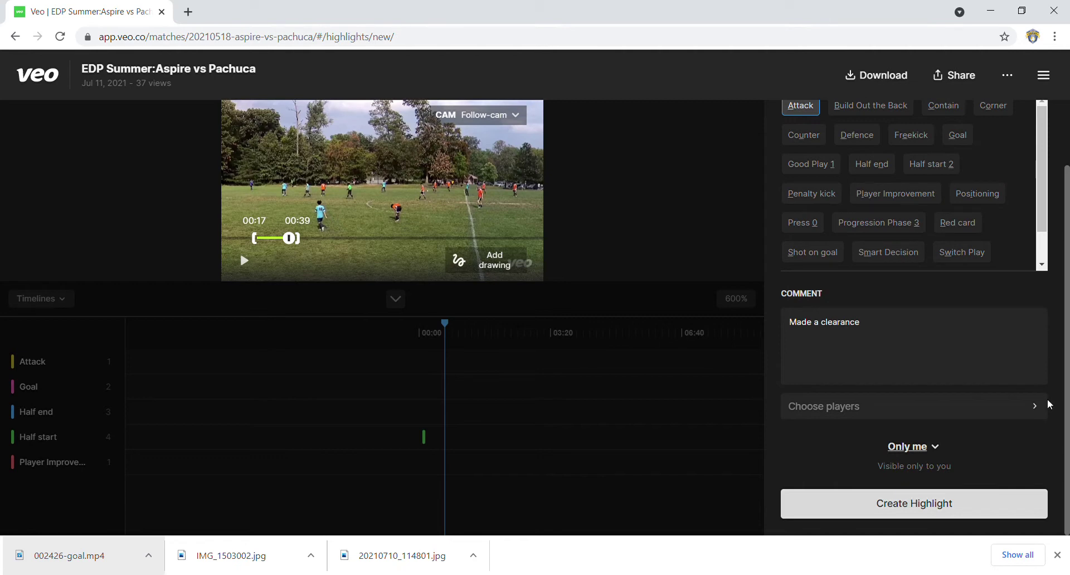
Step: Save the Attack highlight and return to the list of all 11 highlights
click(945, 505)
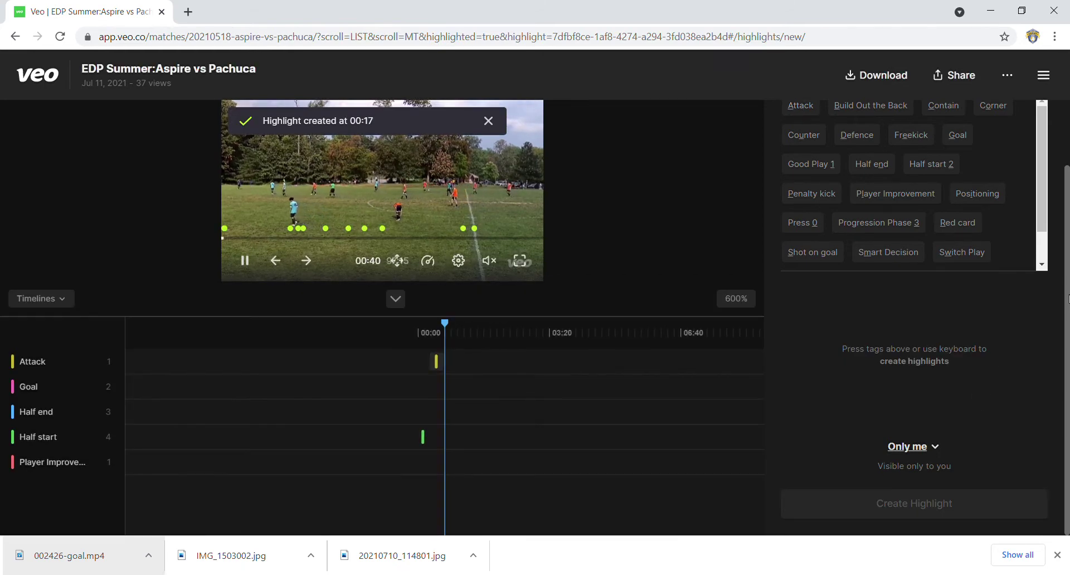
scroll(1062, 304, up, 2)
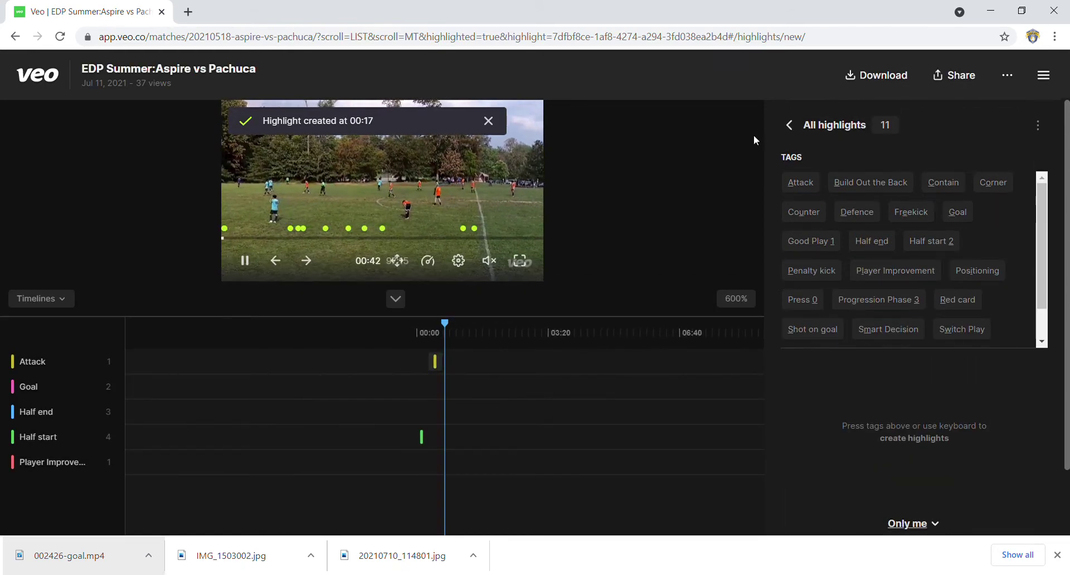
click(802, 132)
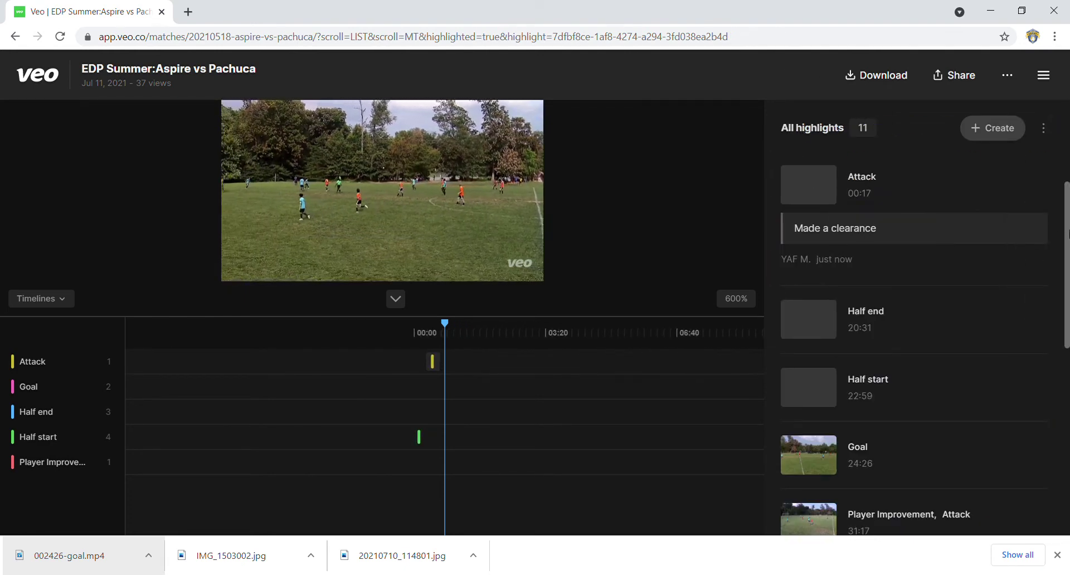
Step: Play the new 00:17 Attack highlight from the list
scroll(957, 229, up, 1)
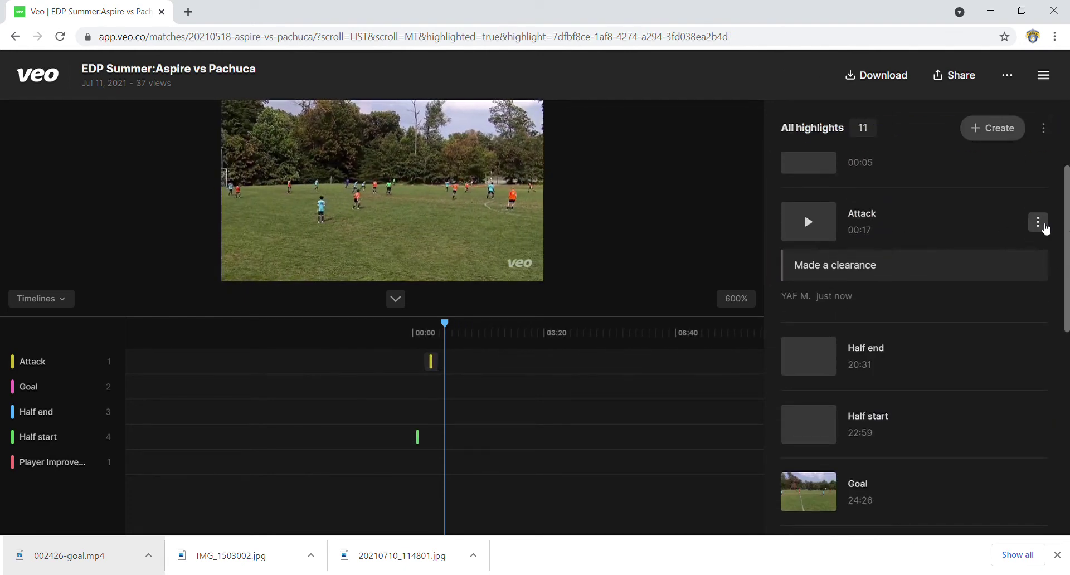
click(1039, 224)
click(836, 242)
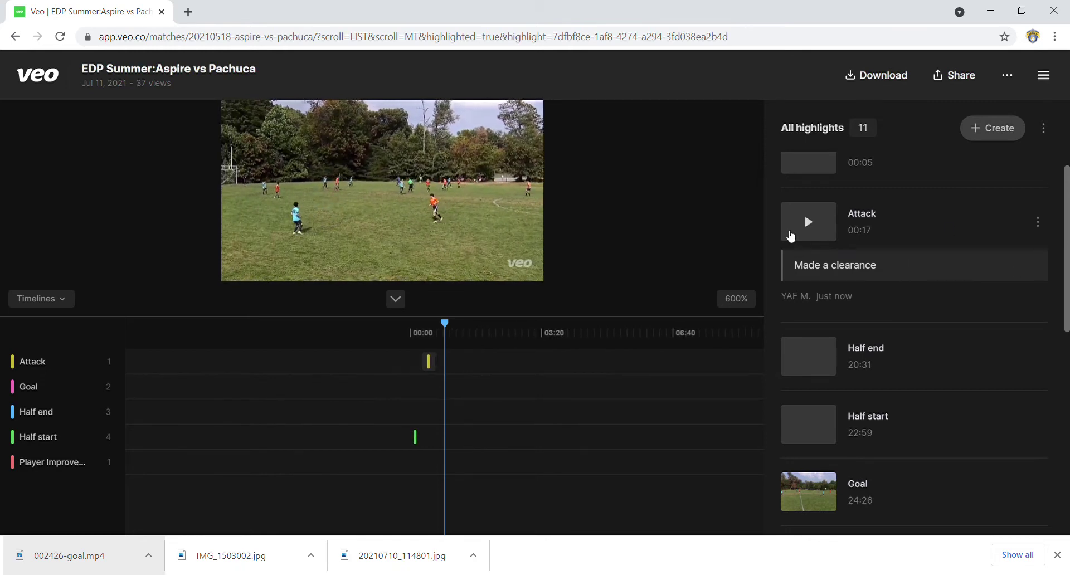
click(808, 226)
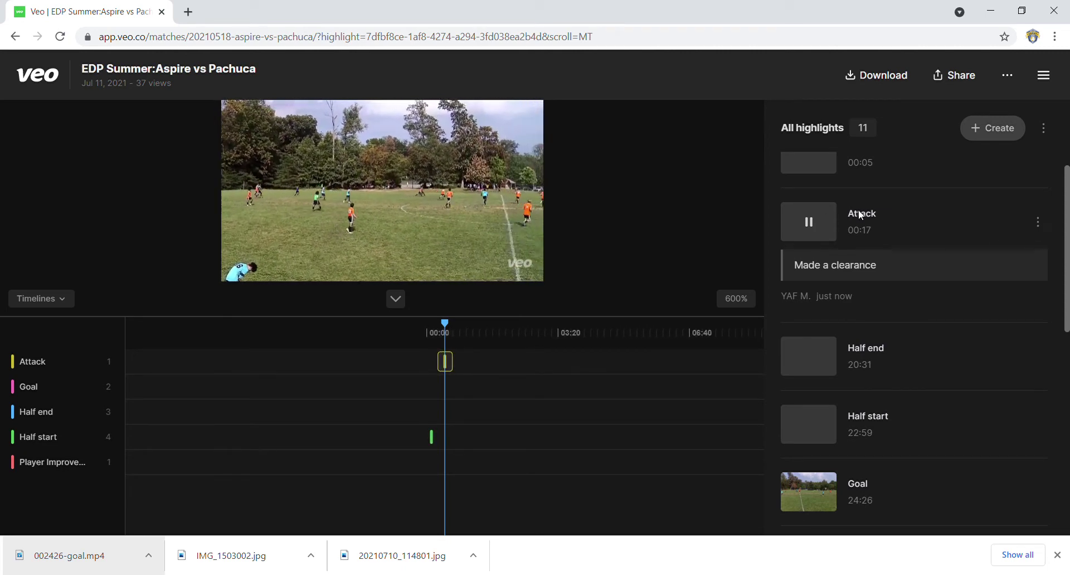
Step: Edit the 'Made a clearance' highlight to add the Defence tag and save it
click(1039, 228)
click(958, 254)
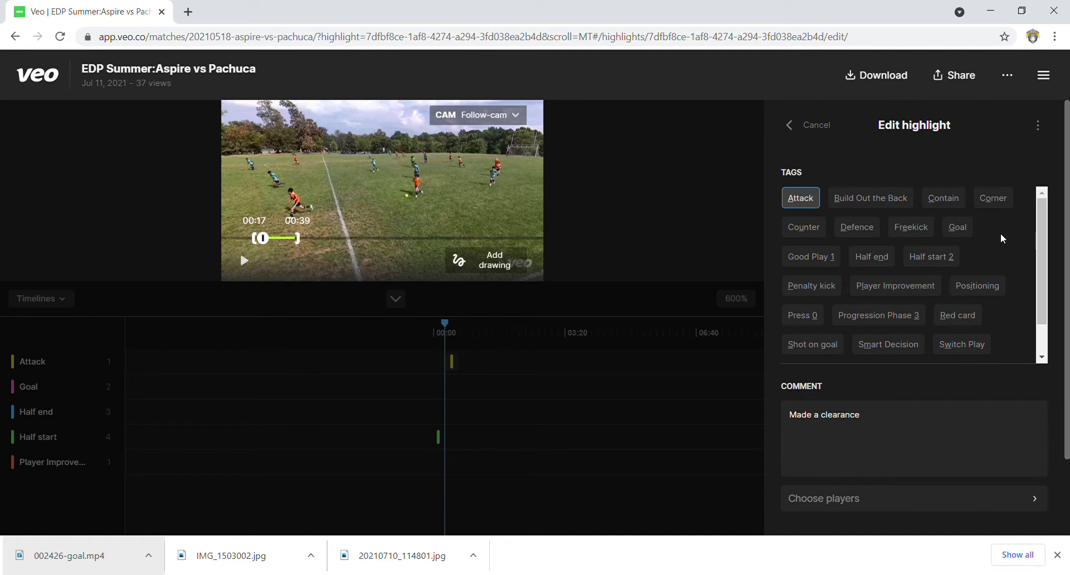
click(859, 228)
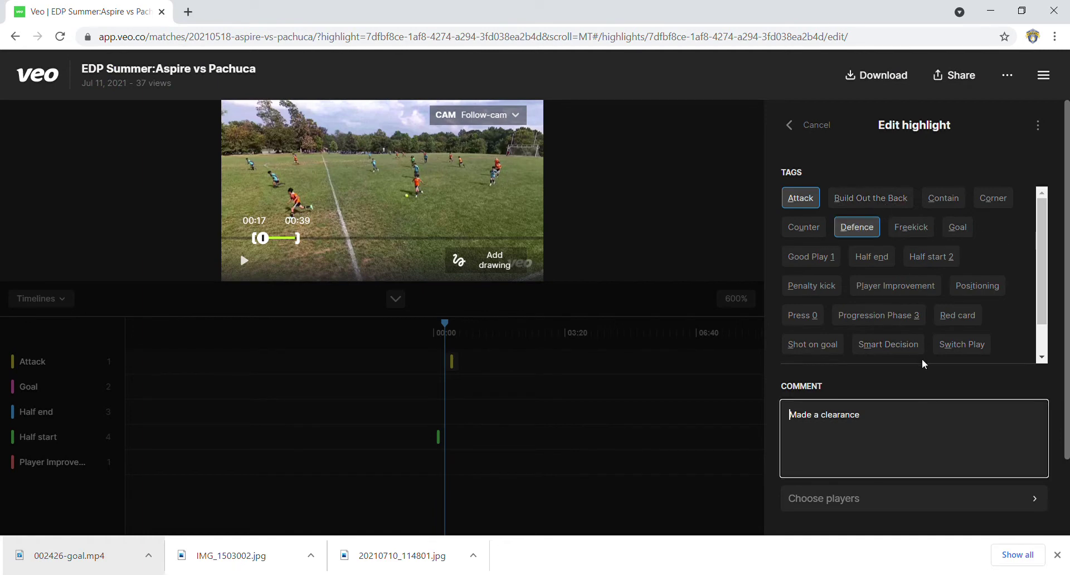
drag(1064, 312, 1067, 405)
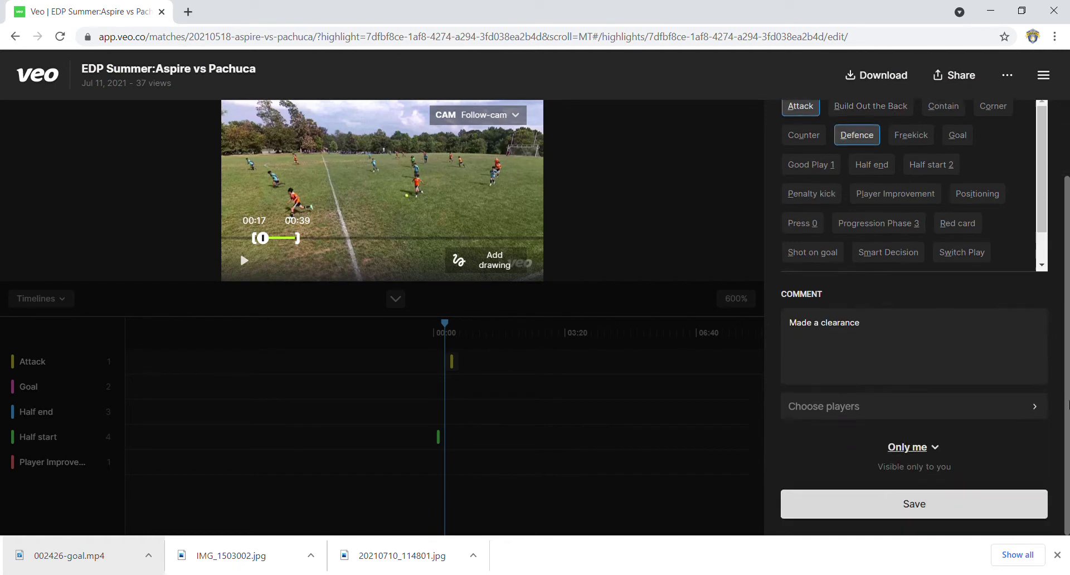
click(951, 502)
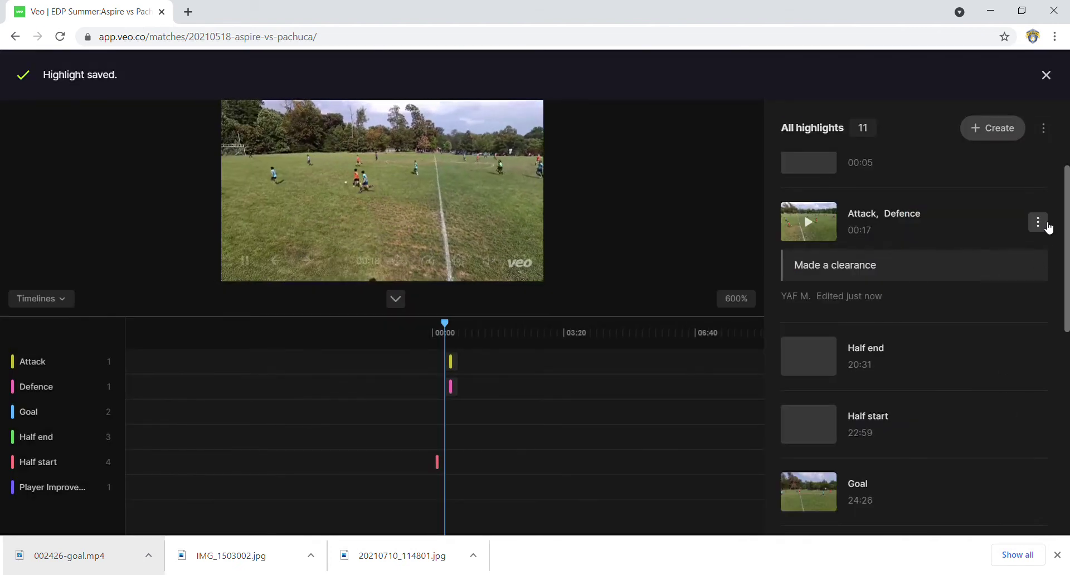
Step: Edit the highlight again to remove the Attack tag, saving it as Defence only
click(1038, 223)
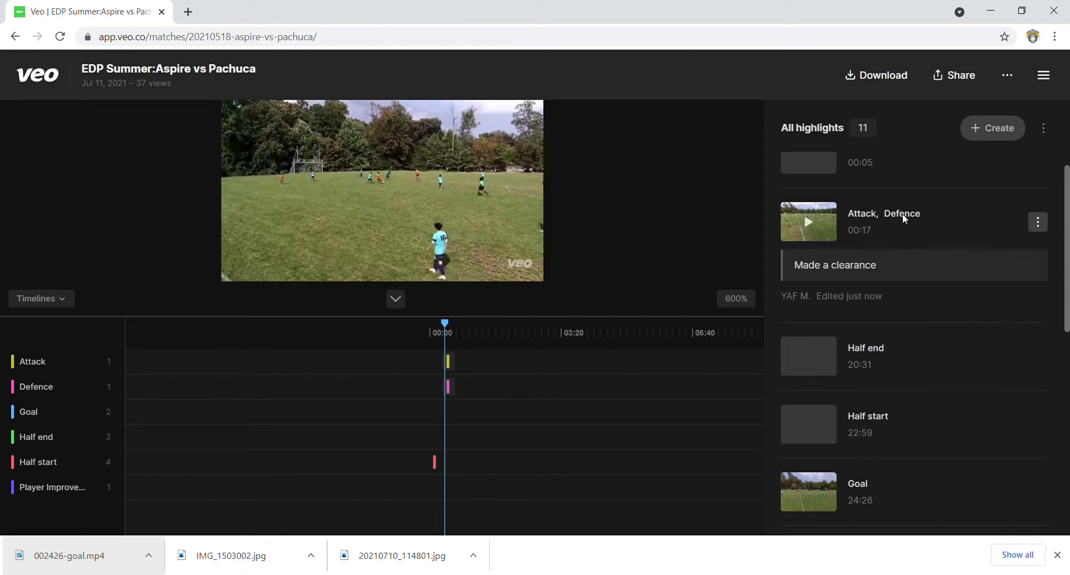
click(1038, 222)
click(955, 280)
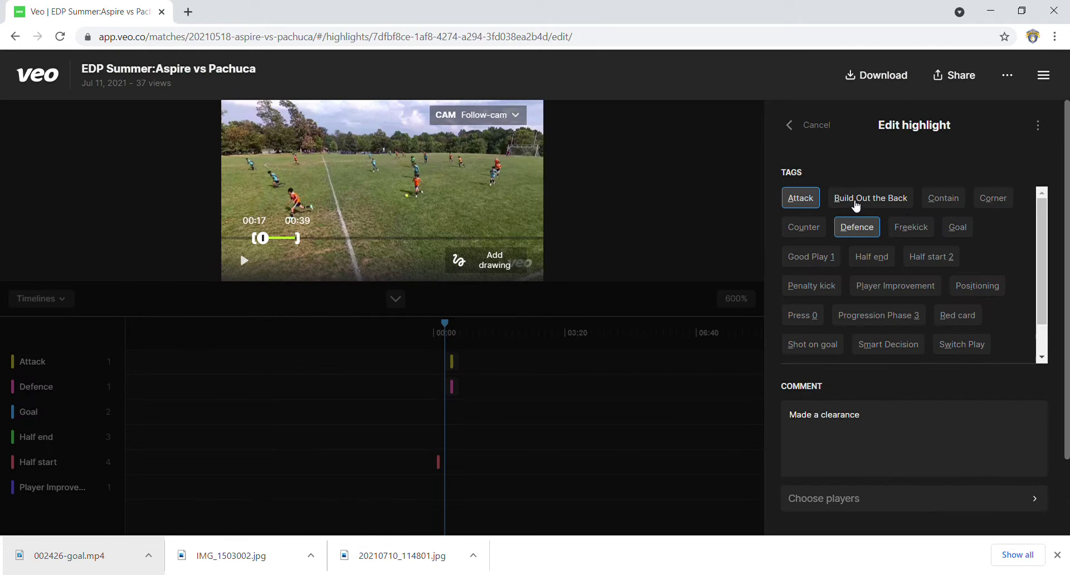
click(806, 196)
drag(1066, 302, 1067, 376)
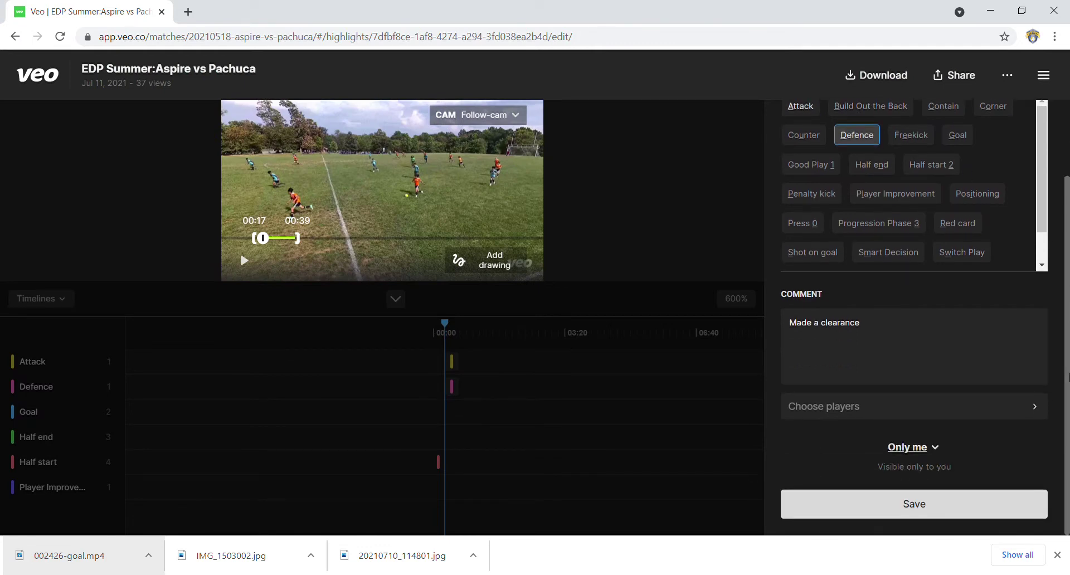
click(934, 507)
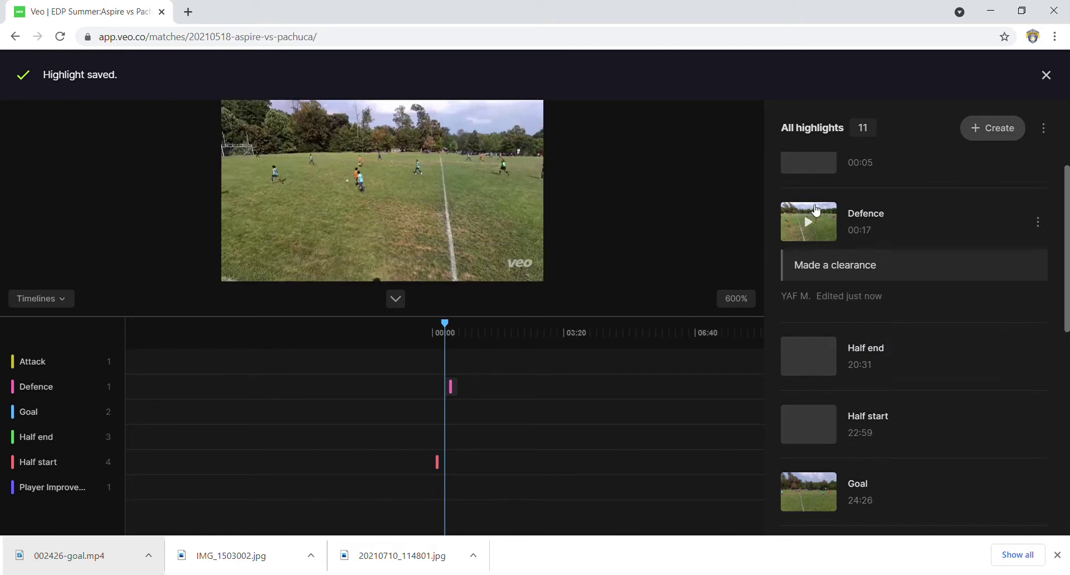
Step: Play the Defence 'Made a clearance' highlight and pause it at 00:38
click(814, 234)
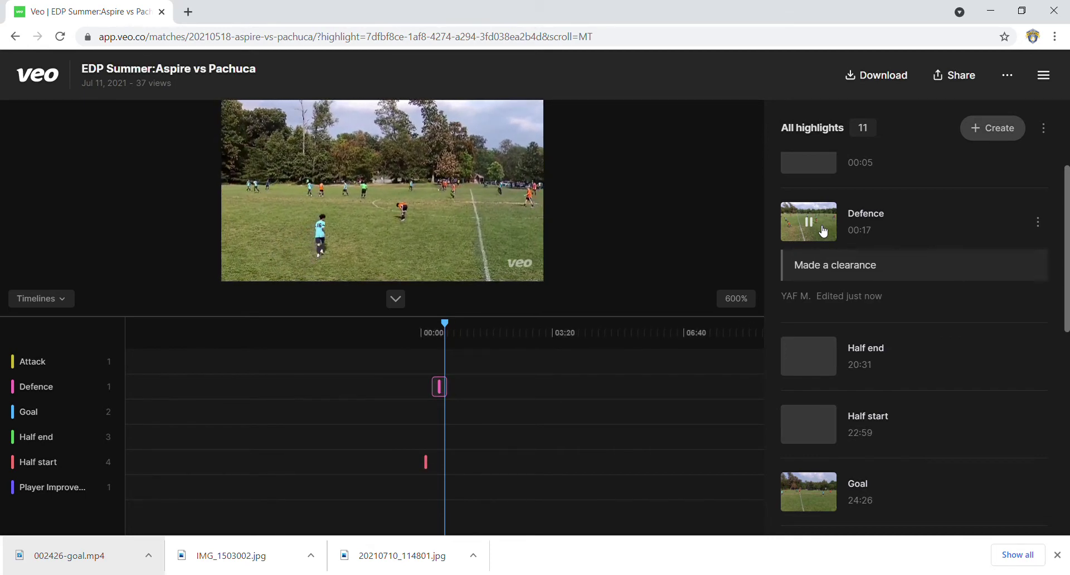
click(822, 231)
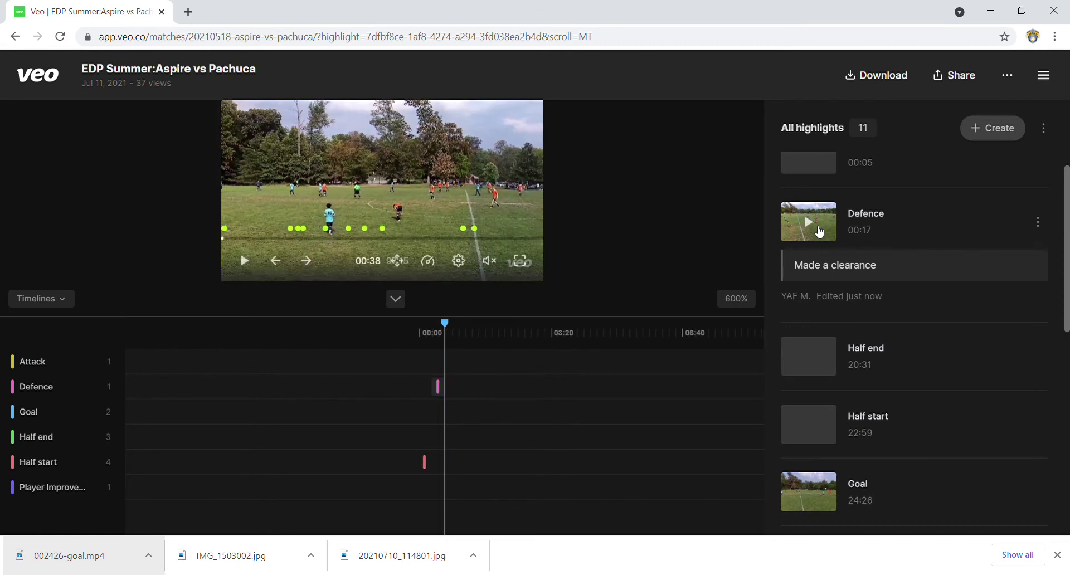
Step: Download the Defence highlight from its options menu as 000017-highlight.mp4
click(1040, 224)
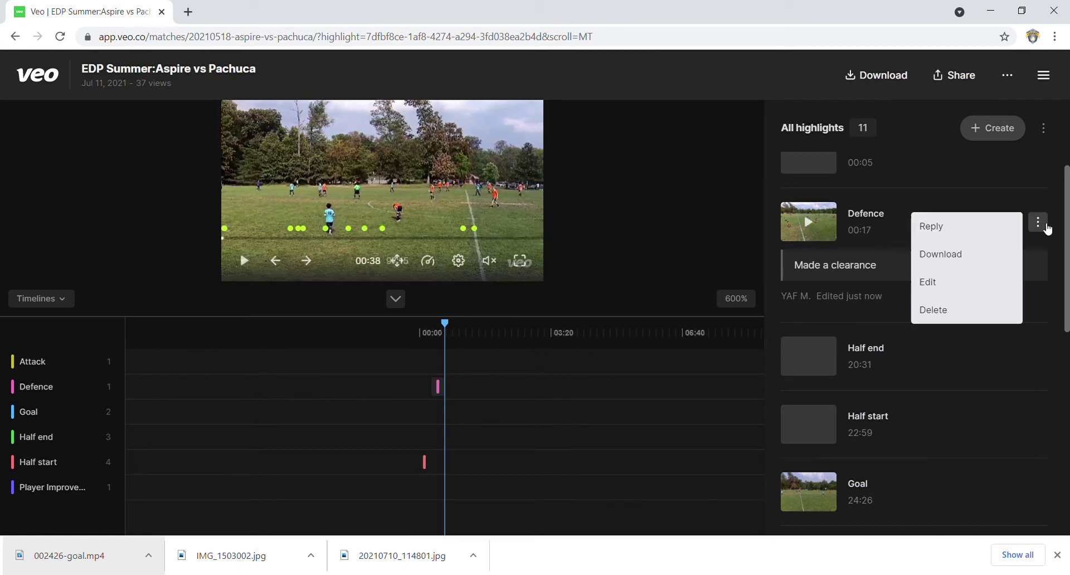
click(997, 258)
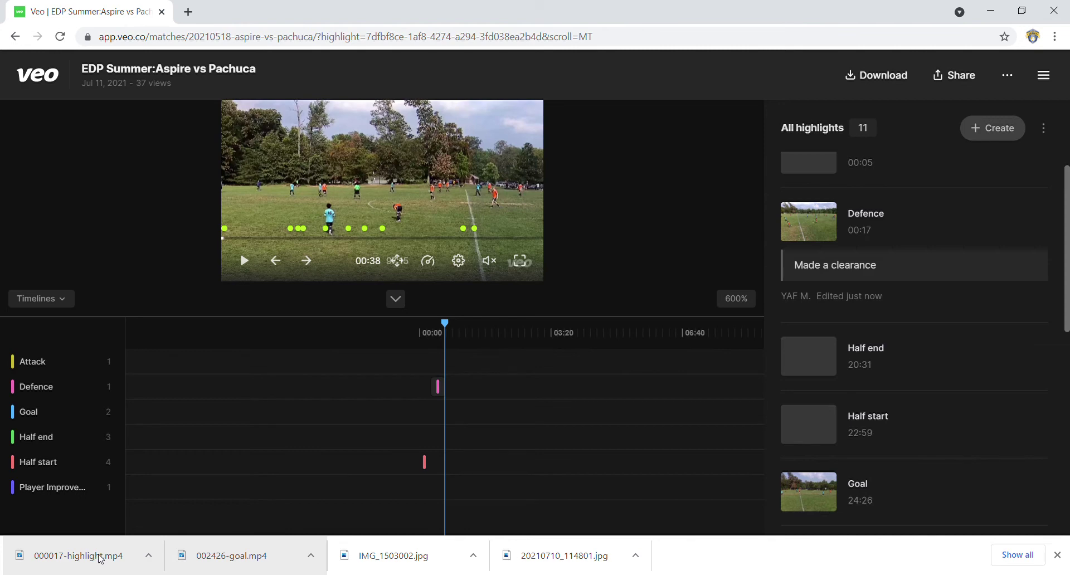
Step: Open 000017-highlight.mp4 from the browser's download bar
click(100, 558)
Step: Jump the match video to about 33:46 and begin a new highlight there
drag(1067, 259, 1069, 231)
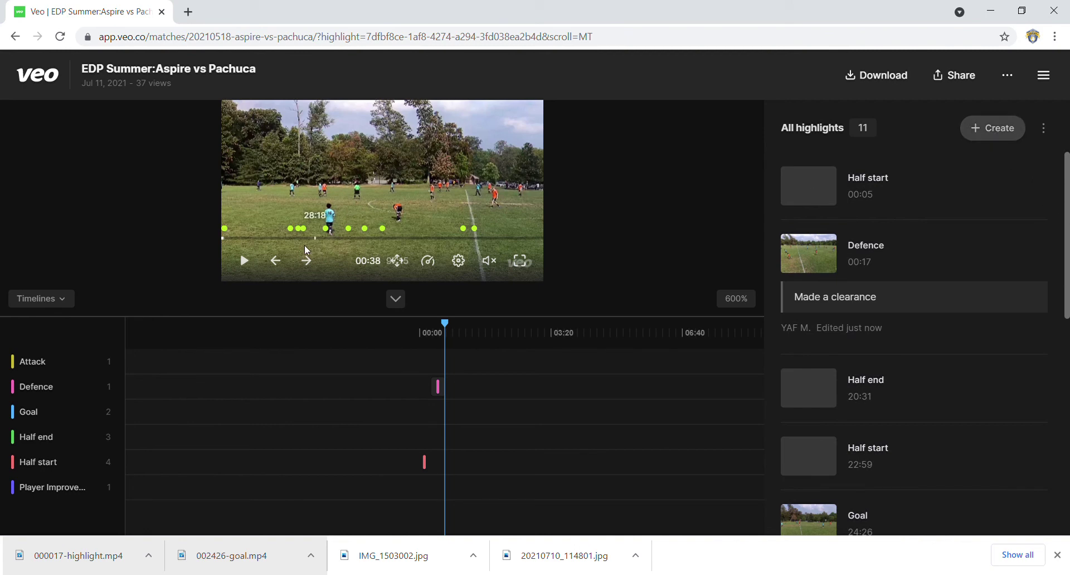
click(337, 238)
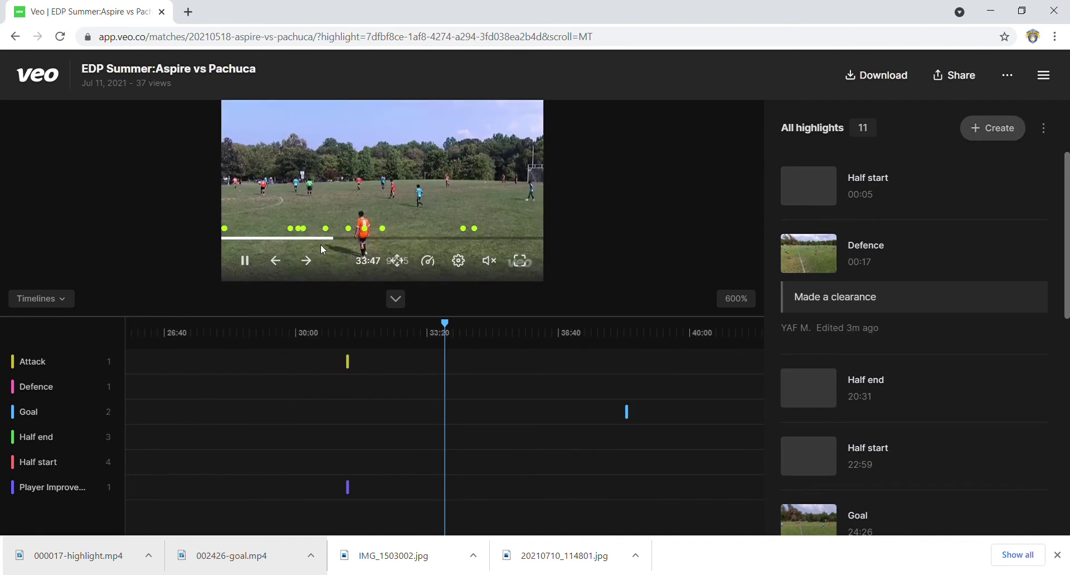
scroll(919, 184, down, 1)
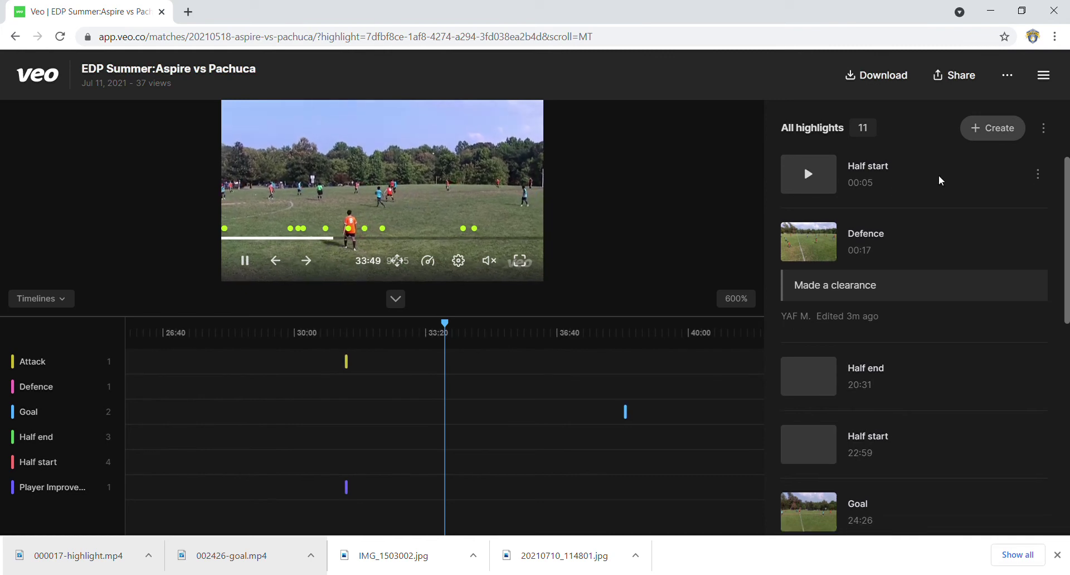
click(985, 133)
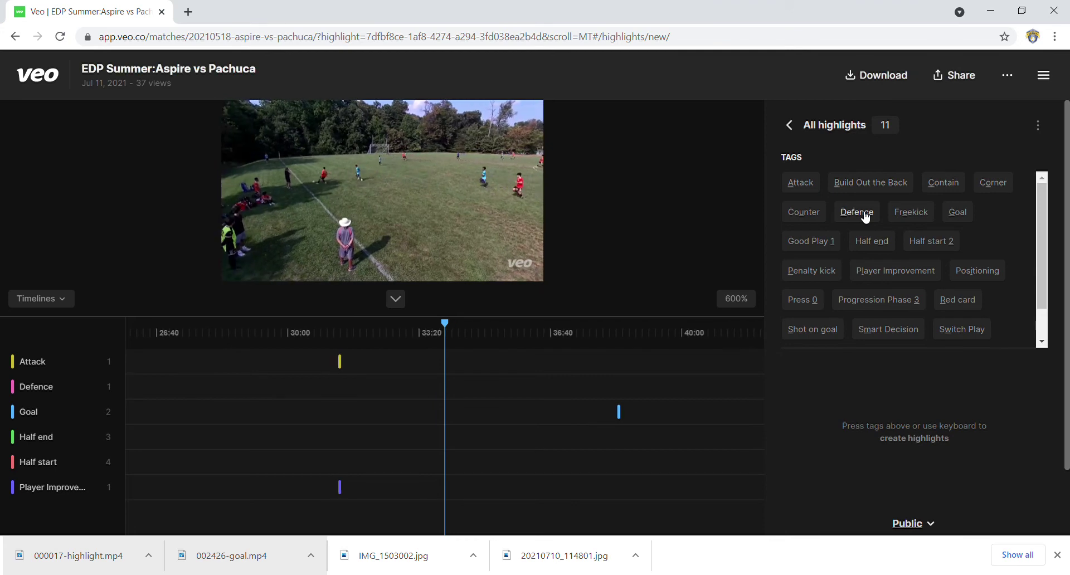
Step: Tag it Defence and @-mention a player: 'this is where I would like you to be when I pass the ball.'
click(865, 217)
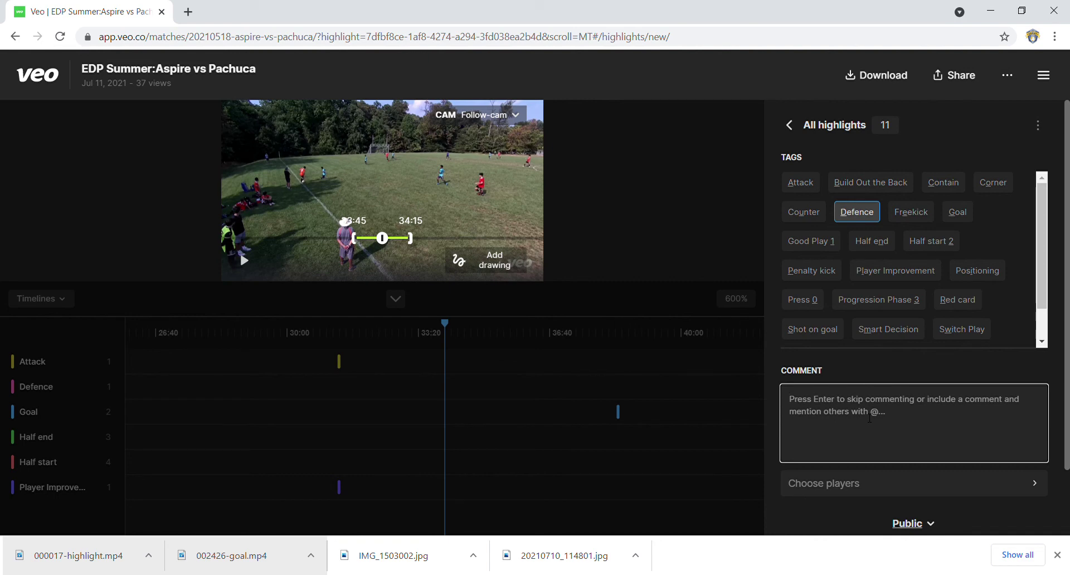
text(@)
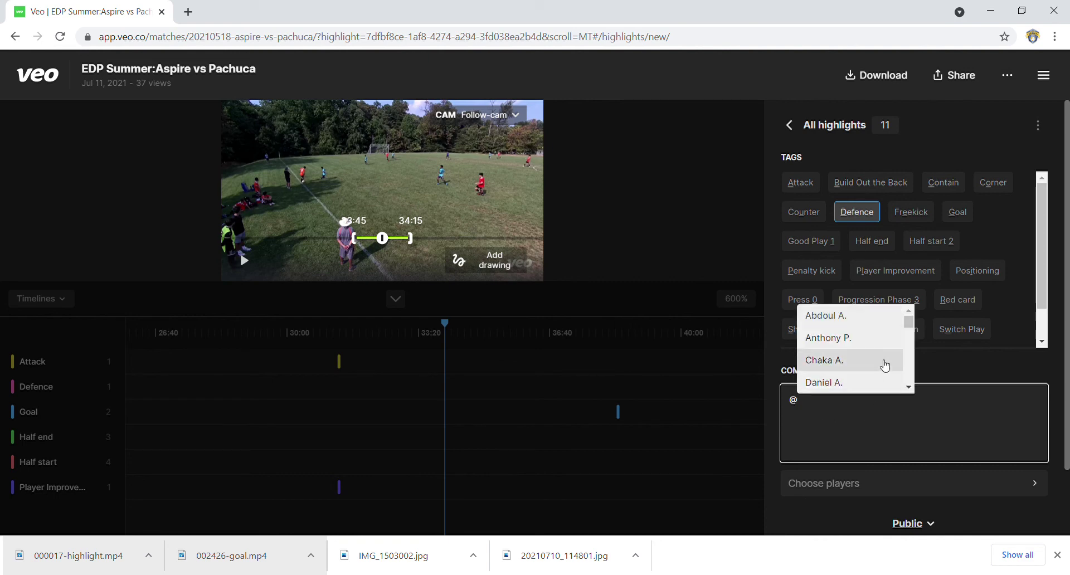
click(887, 341)
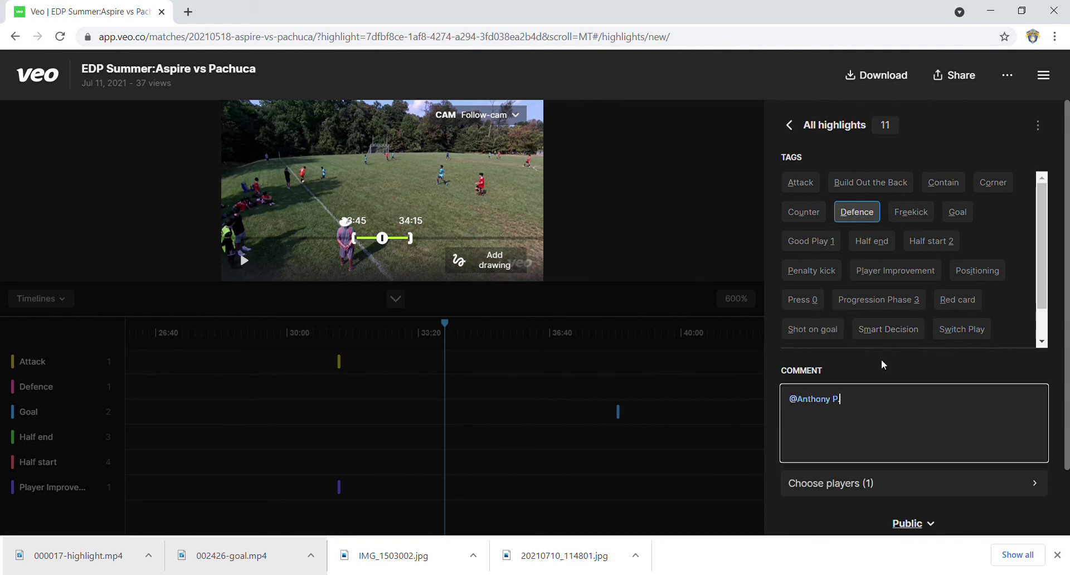
text(I this is where I would like you to b)
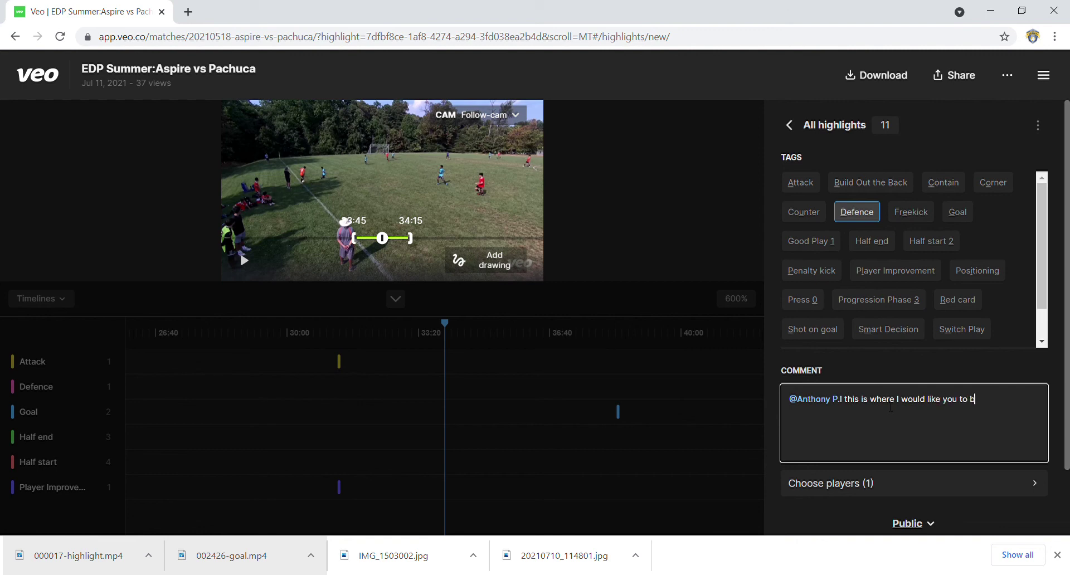
text(e when I pass the ball.)
scroll(1050, 301, down, 1)
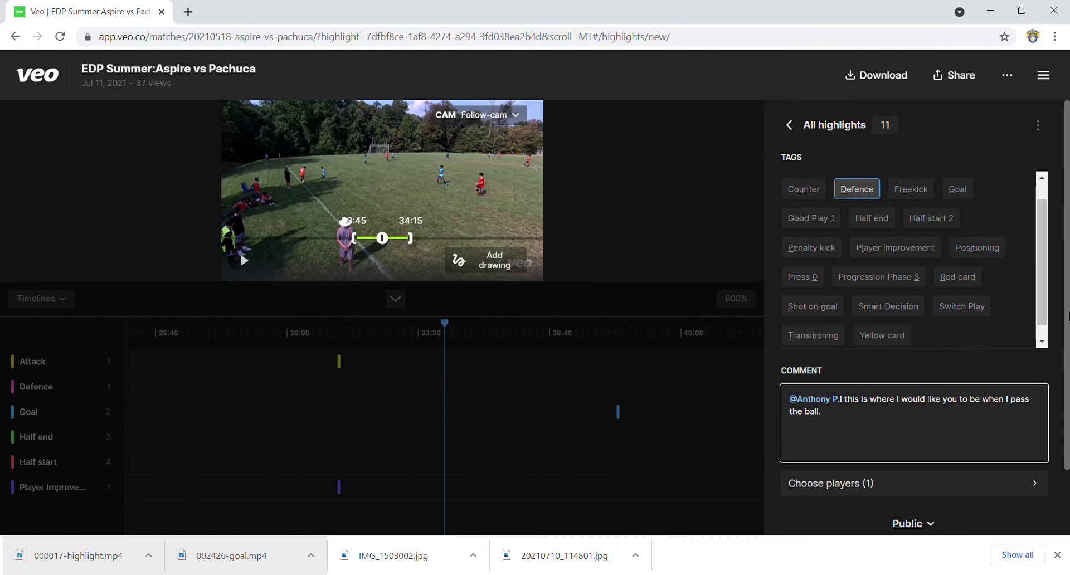
scroll(963, 409, down, 3)
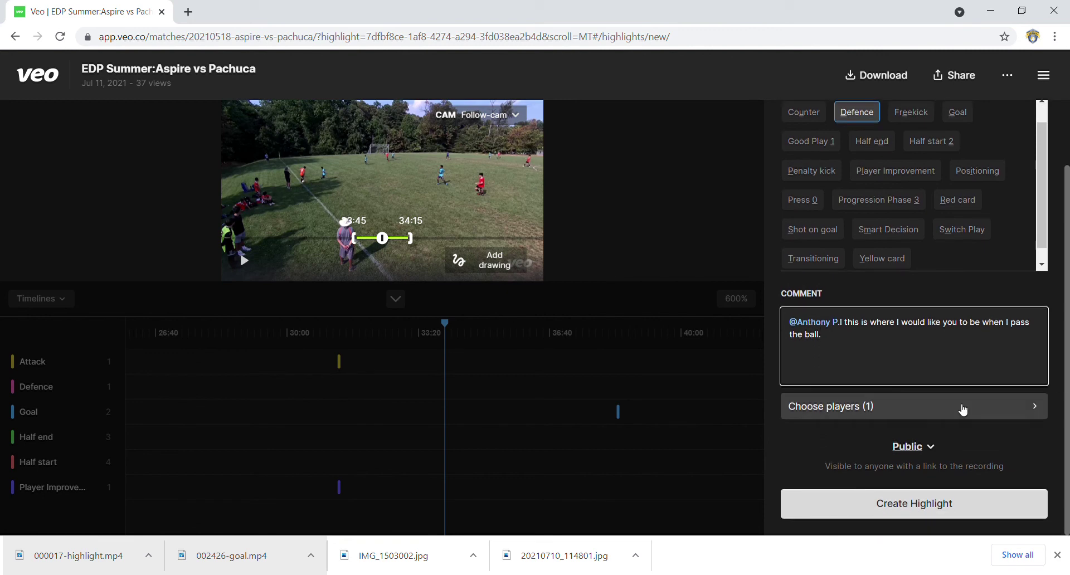
Step: Set the highlight's visibility to Involved players and save it at 33:44
click(926, 448)
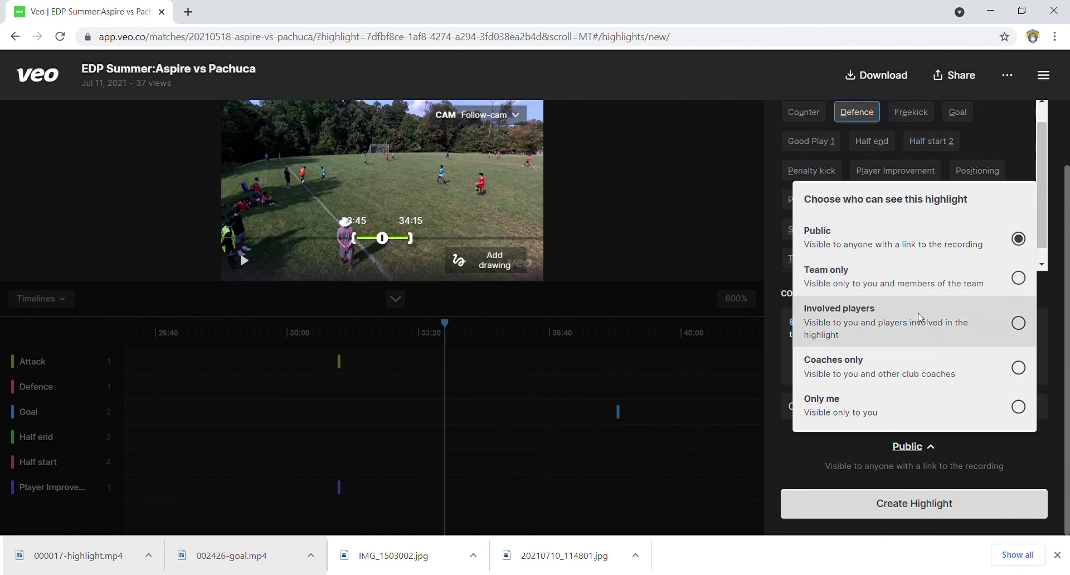
click(930, 336)
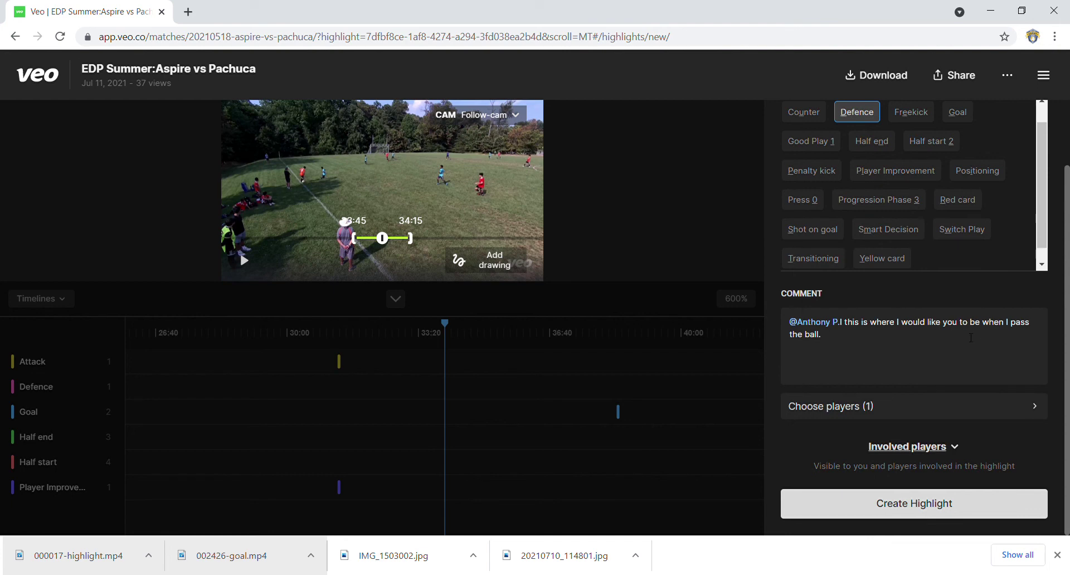
click(951, 504)
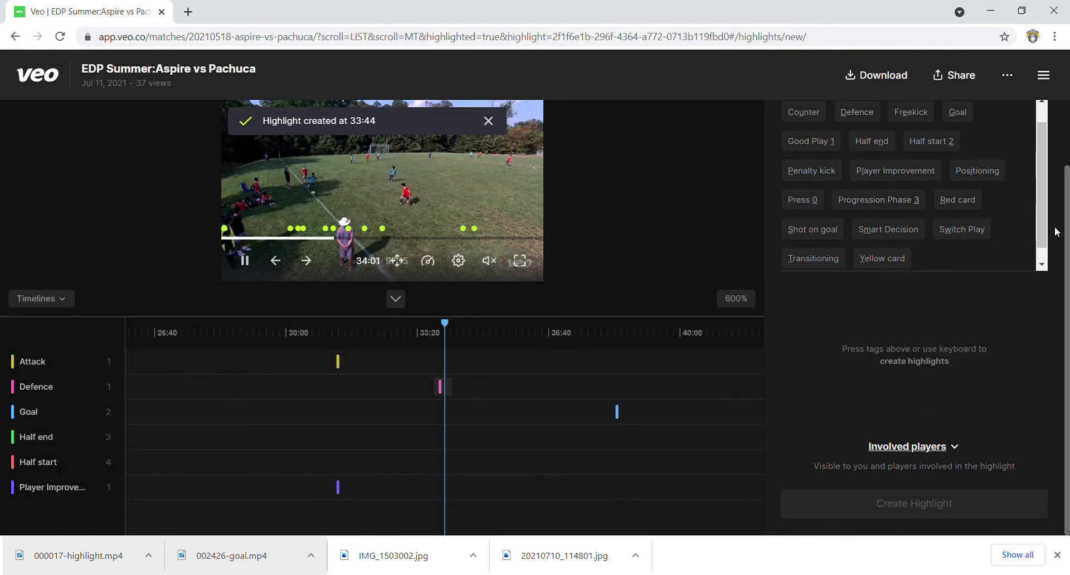
Step: Go back to All highlights, now listing 12 with the 33:44 Defence highlight on top
scroll(1063, 129, up, 2)
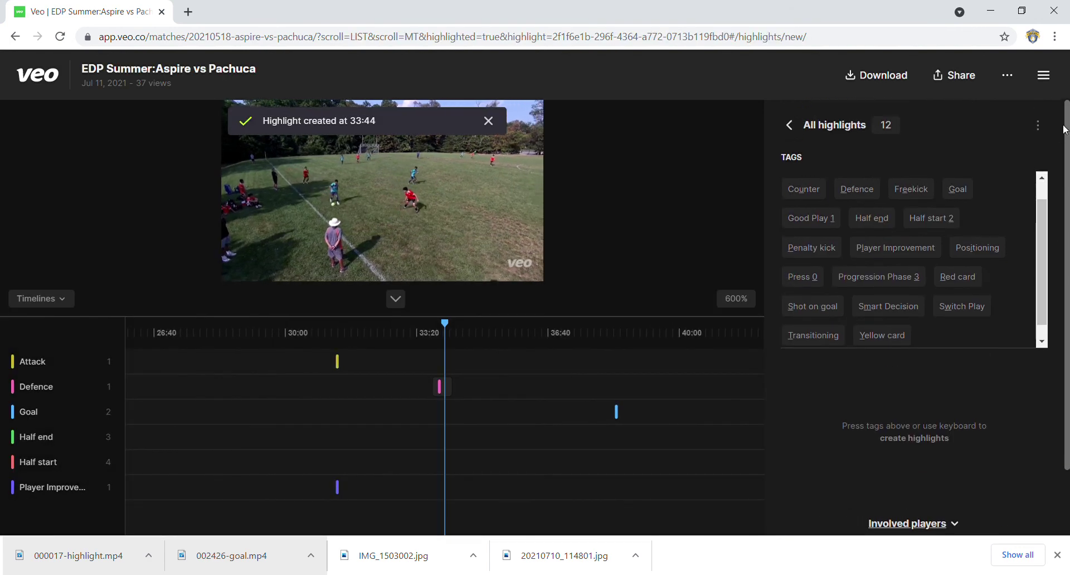
click(790, 130)
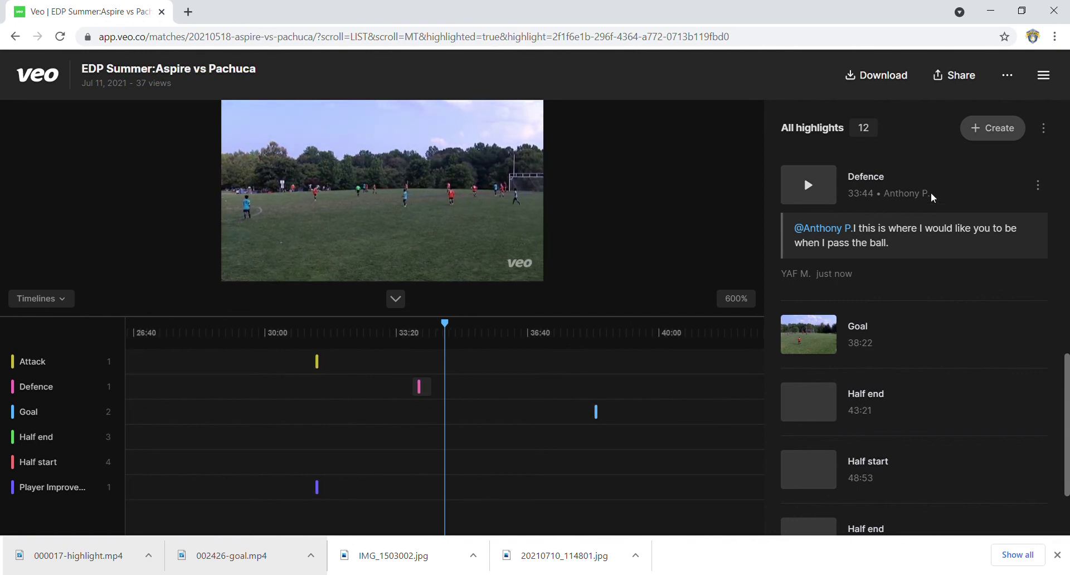
Step: Delete the 33:44 Defence highlight and confirm, leaving 11 highlights
click(1039, 187)
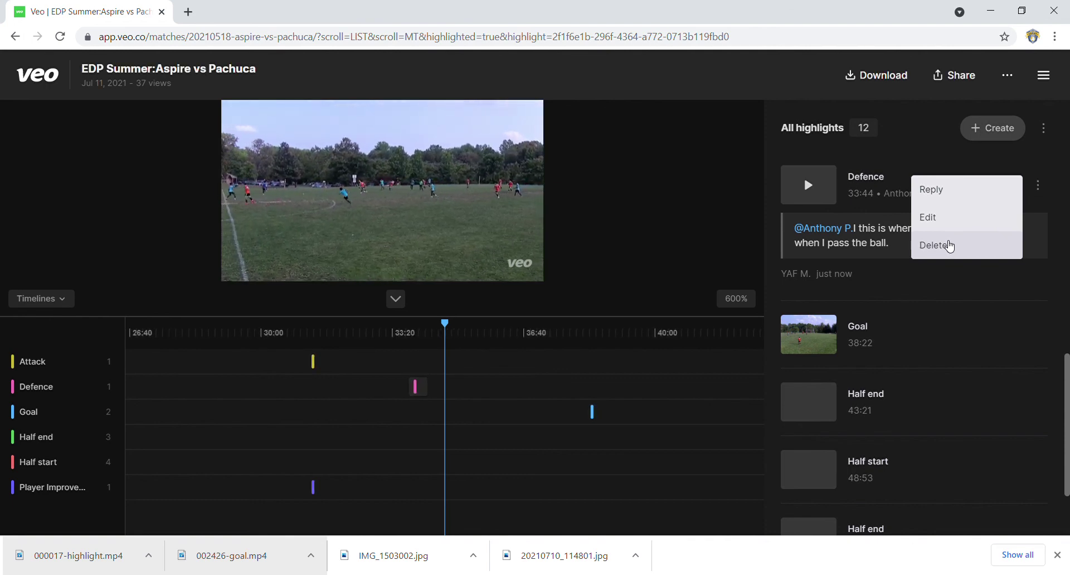
click(948, 245)
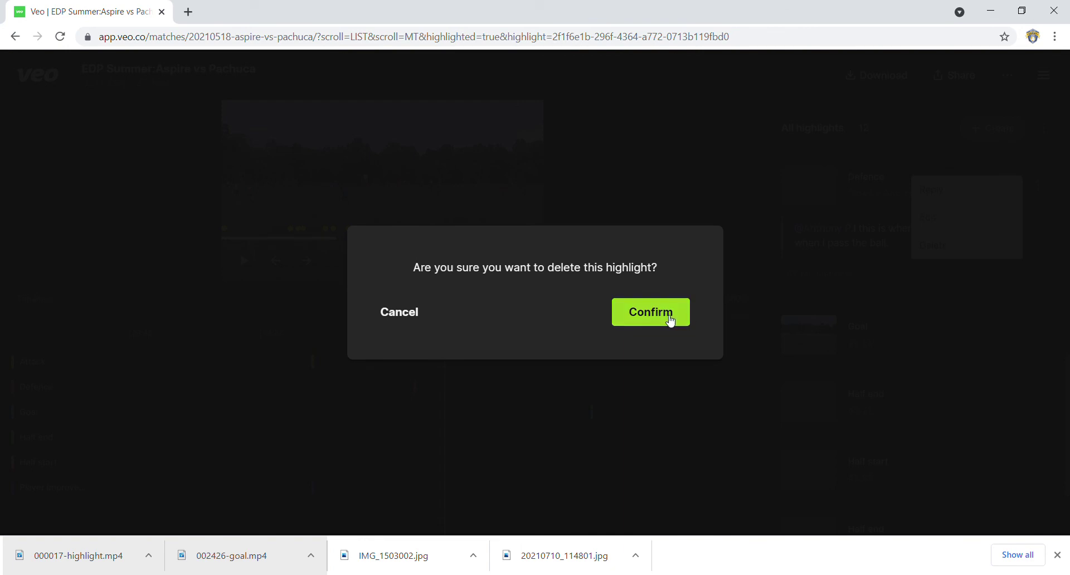
click(664, 315)
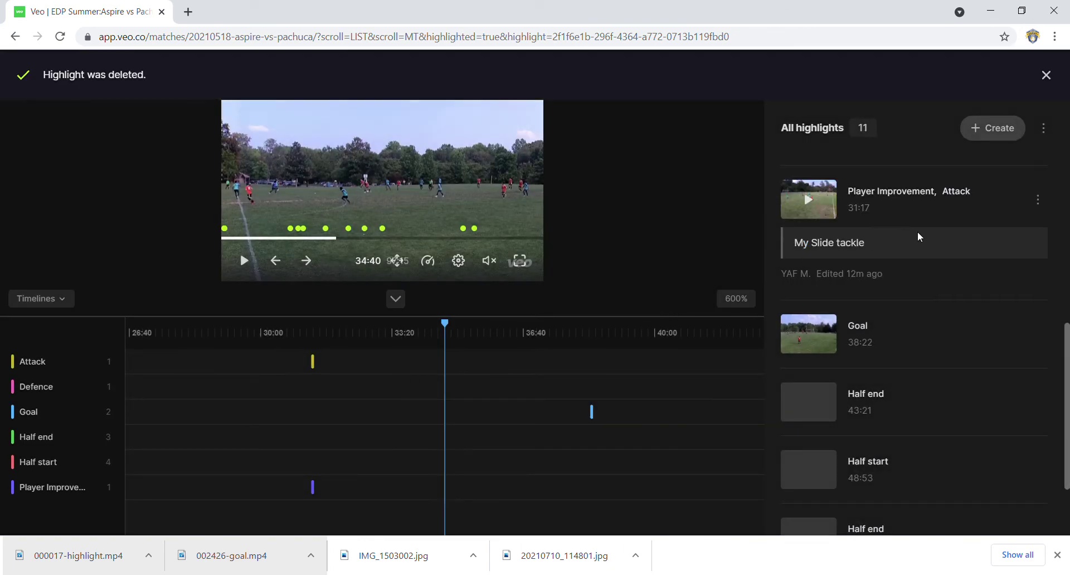